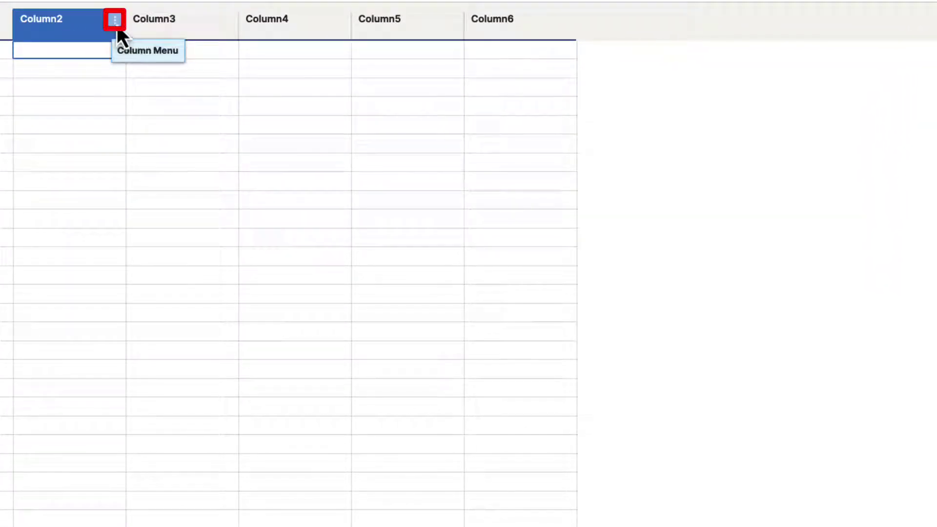
# Open Column2's properties, rename it Fruits, and expand the Column Type list
pyautogui.click(115, 20)
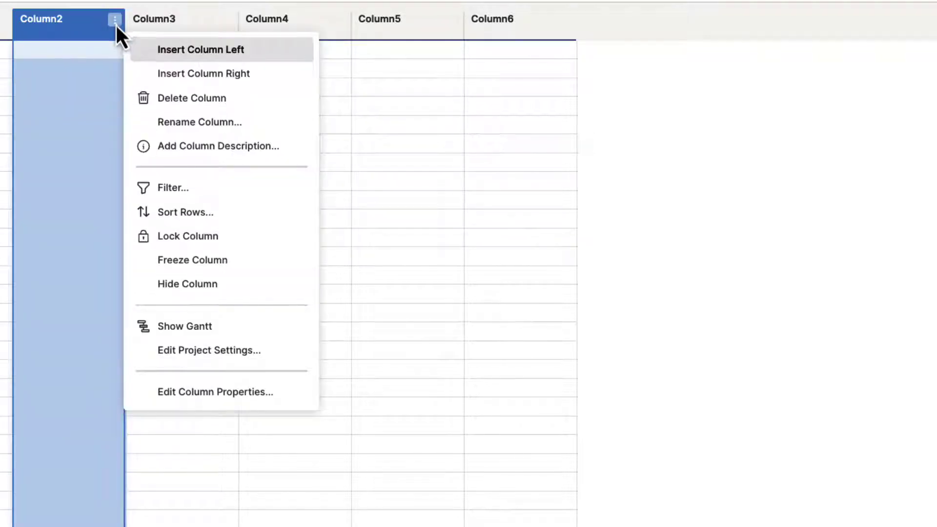
pyautogui.click(230, 393)
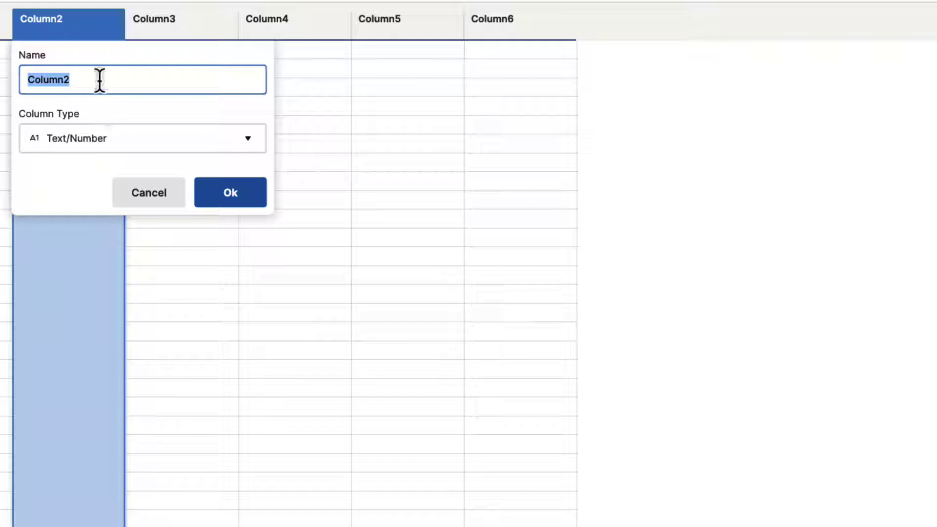
pyautogui.write('Fruits')
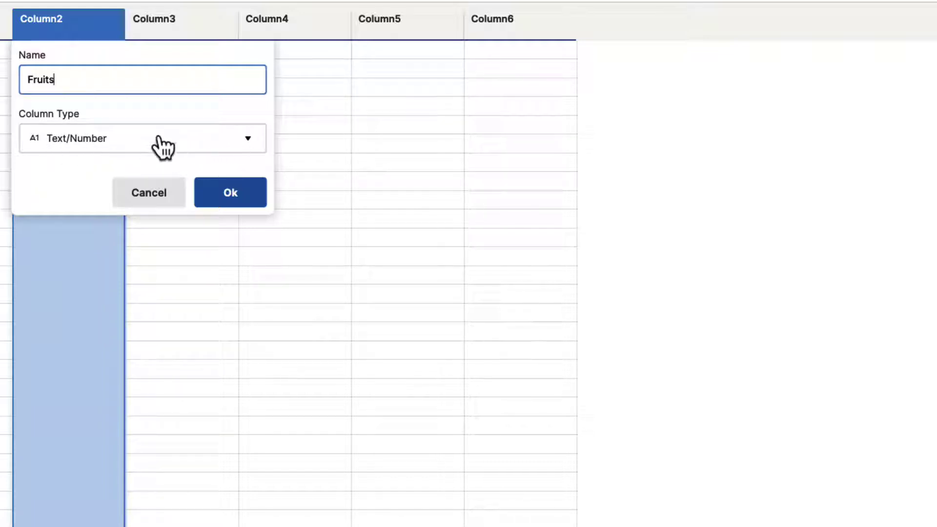
pyautogui.click(248, 140)
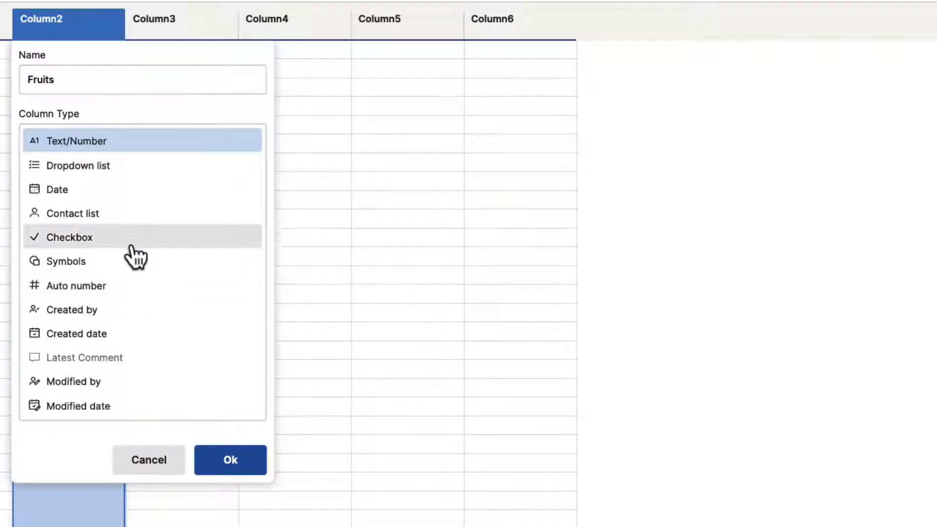
# Make Fruits a Dropdown list column with values Apples, Bananas, Oranges and Pears
pyautogui.click(84, 166)
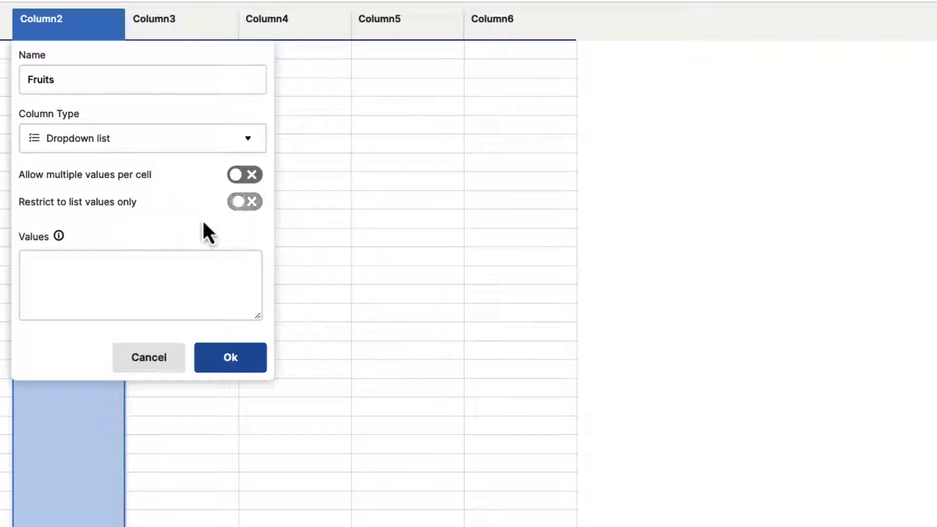
pyautogui.click(47, 266)
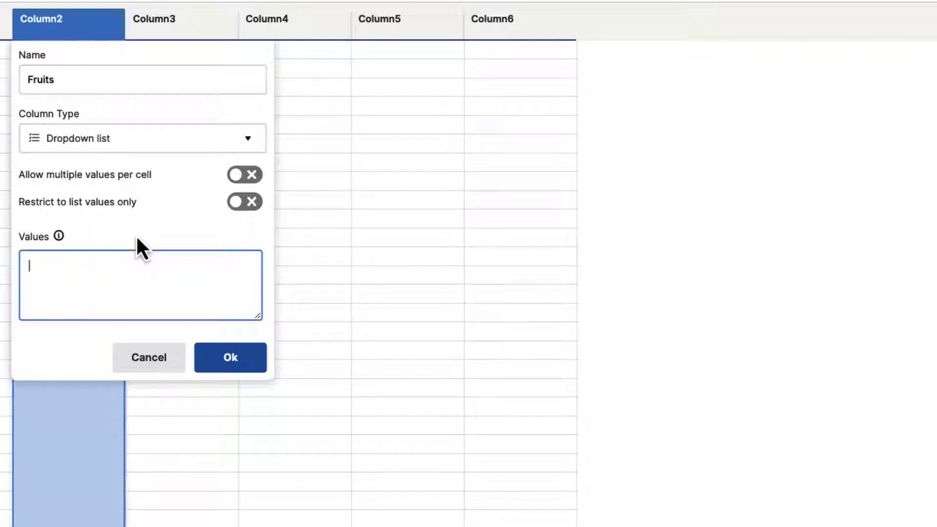
pyautogui.write('Apples')
pyautogui.press('Return')
pyautogui.write('Bananas')
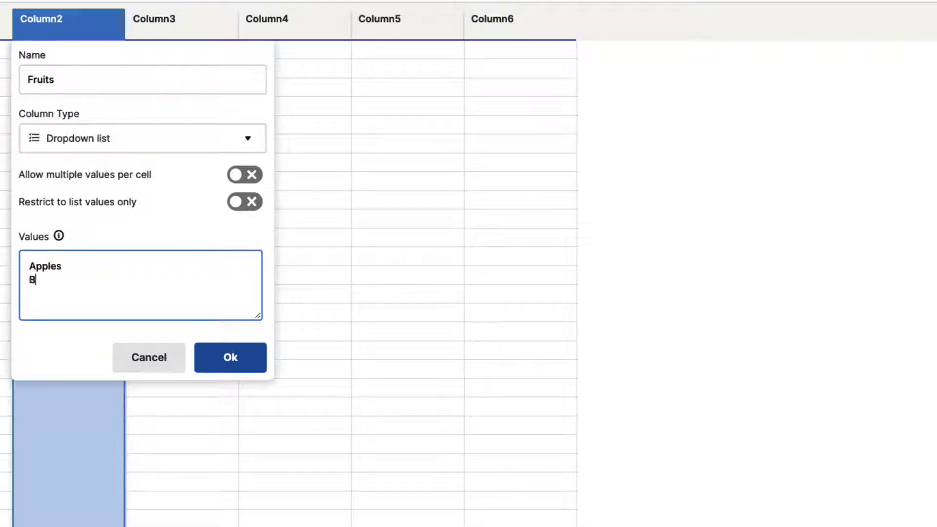
pyautogui.press('Return')
pyautogui.write('Oranges')
pyautogui.press('Return')
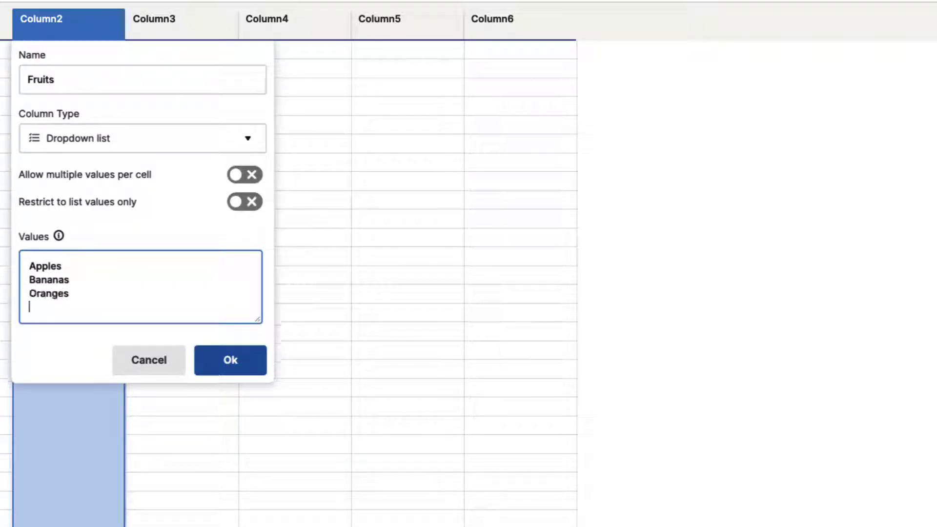
pyautogui.write('PEar')
pyautogui.press('BackSpace')
pyautogui.press('BackSpace')
pyautogui.press('BackSpace')
pyautogui.write('ears')
# Save the Fruits column settings and pick Apples in the first row
pyautogui.click(230, 364)
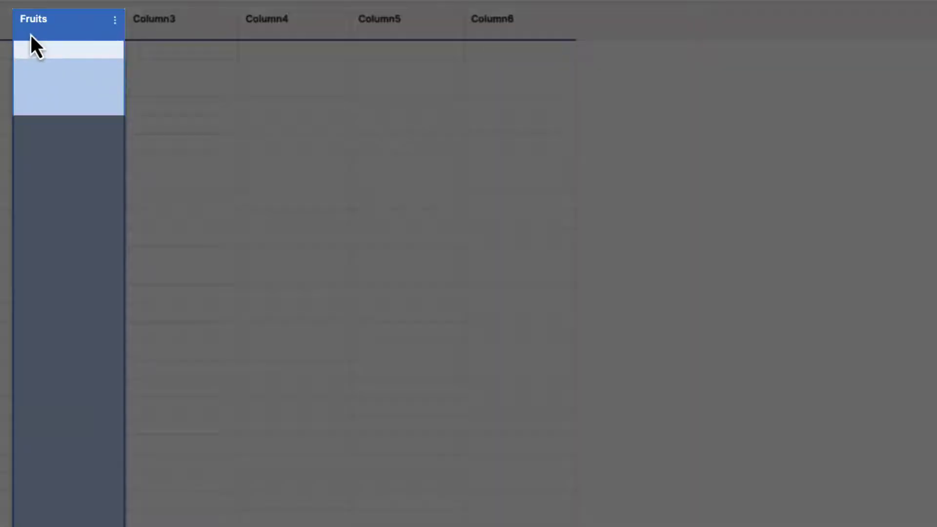
pyautogui.moveTo(25, 32)
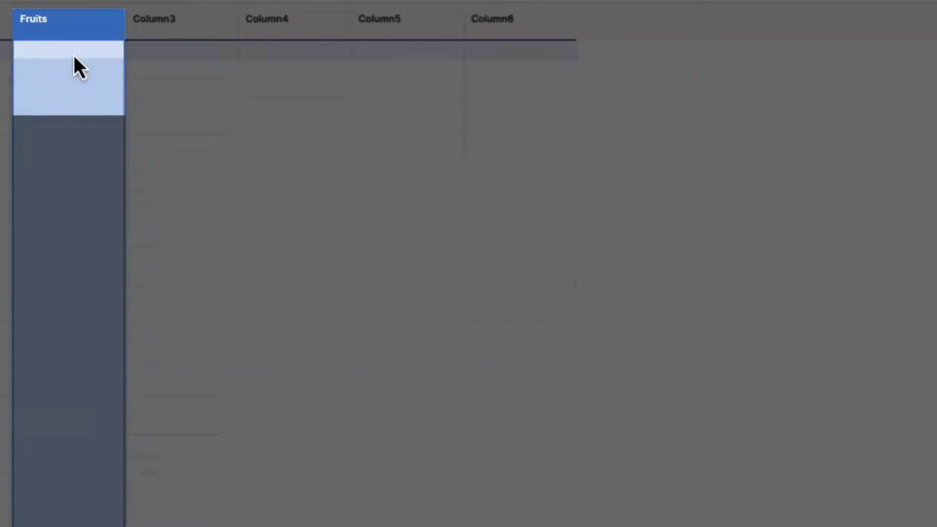
pyautogui.click(73, 55)
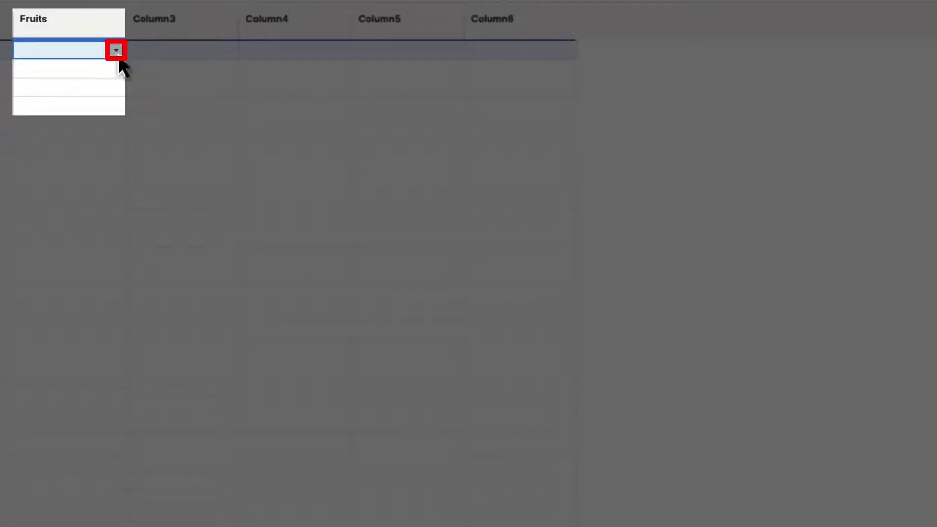
pyautogui.click(118, 54)
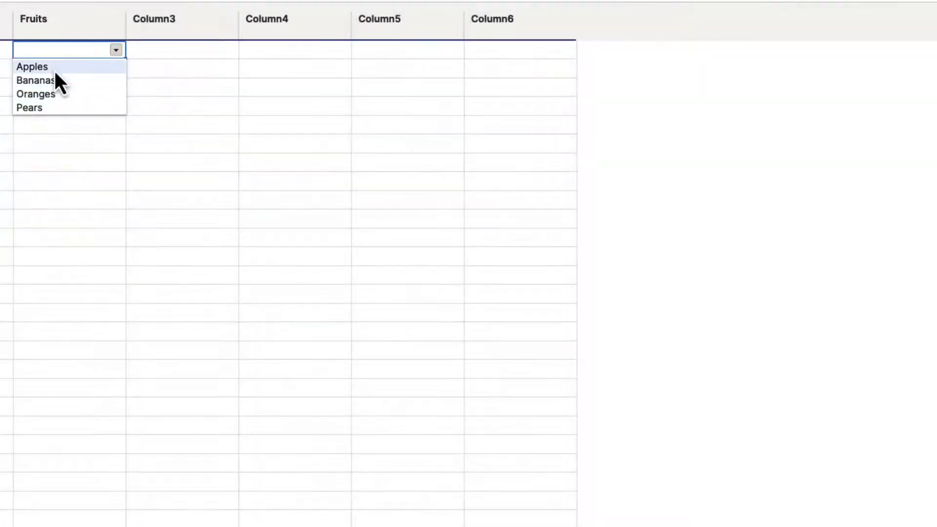
pyautogui.click(54, 69)
# Pick Oranges in the second Fruits row, then reopen row 1's fruit choices
pyautogui.click(107, 68)
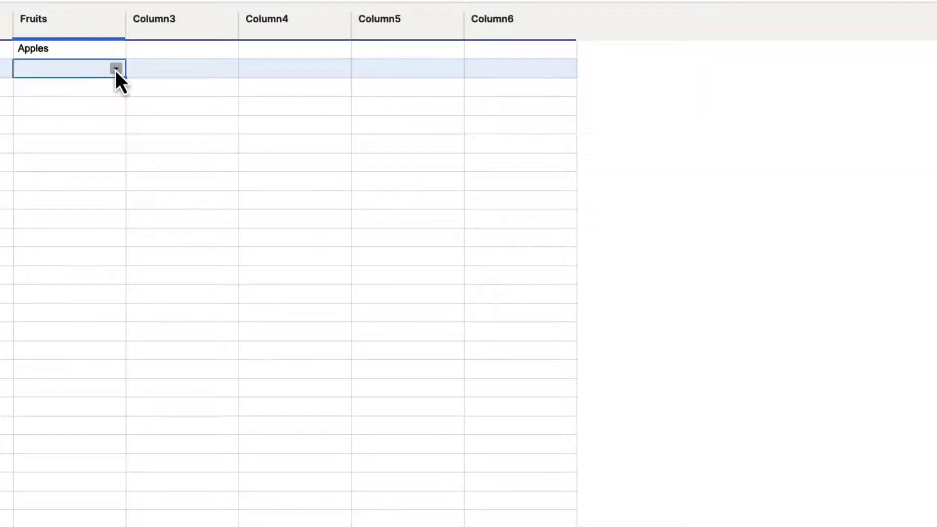
pyautogui.click(115, 69)
pyautogui.click(72, 116)
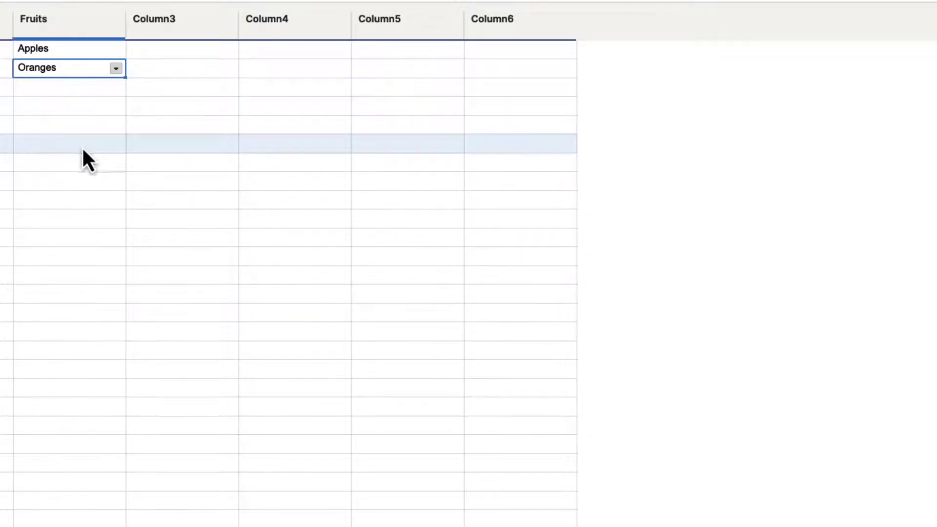
pyautogui.click(85, 53)
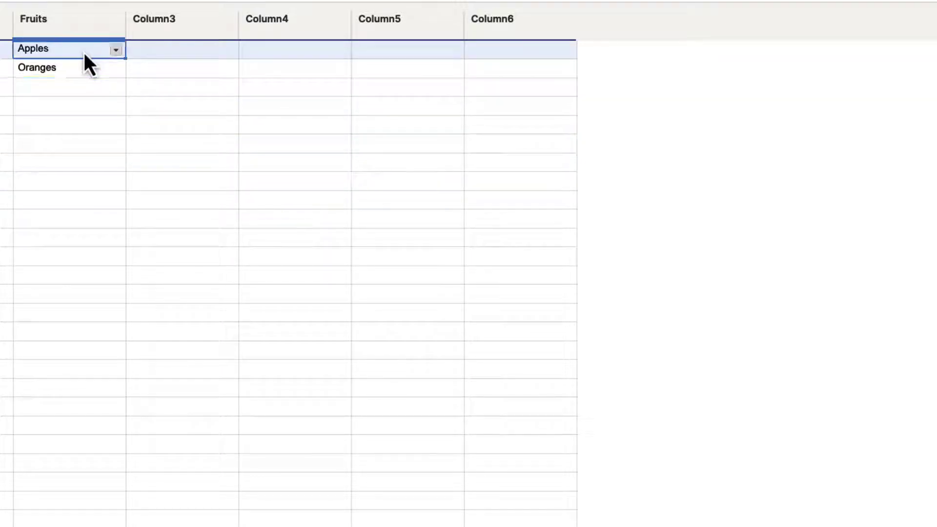
pyautogui.click(117, 51)
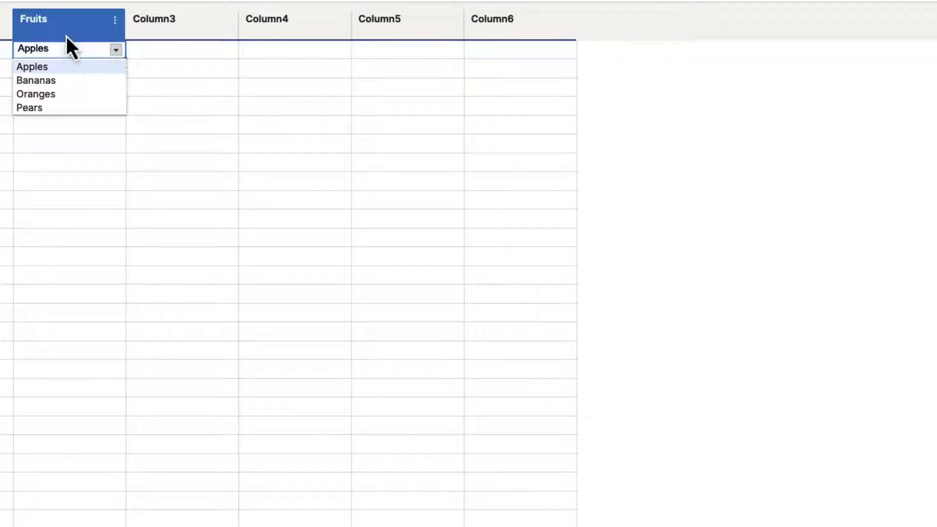
pyautogui.click(115, 20)
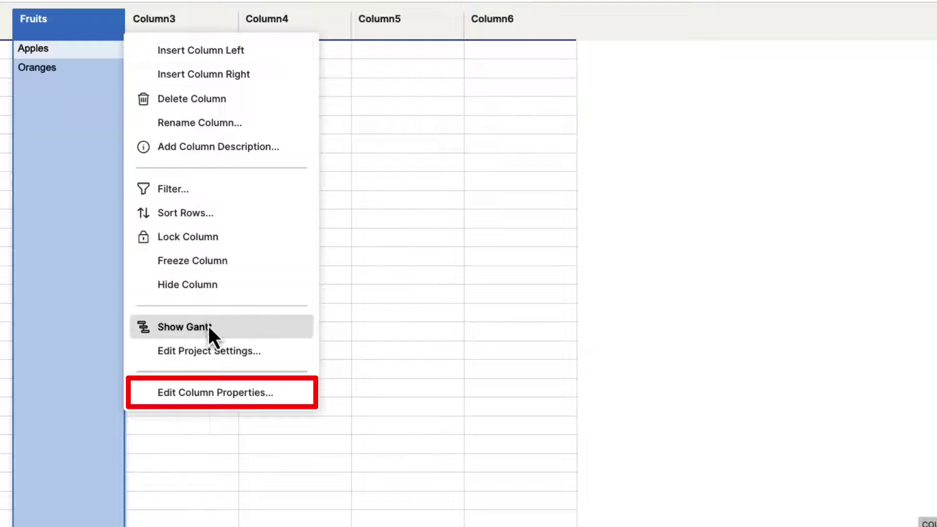
pyautogui.click(210, 395)
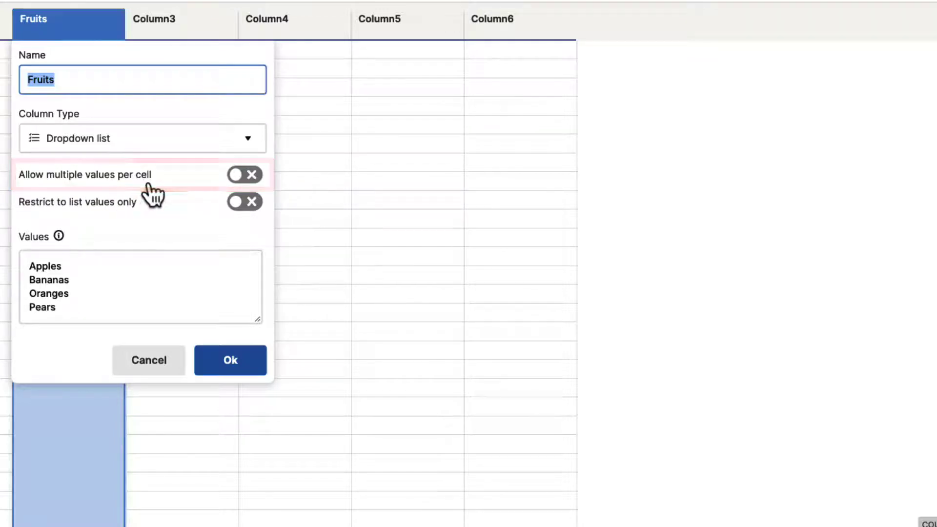
pyautogui.click(154, 365)
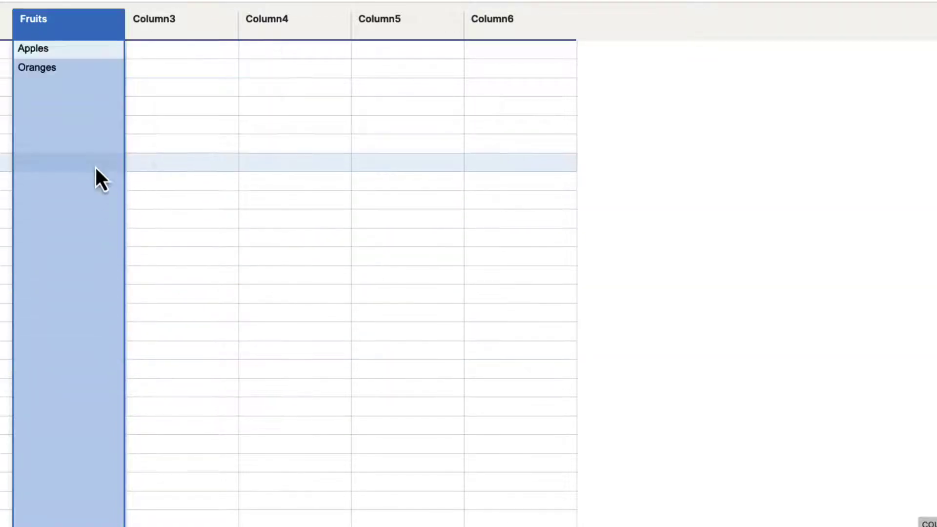
pyautogui.click(68, 148)
pyautogui.click(84, 51)
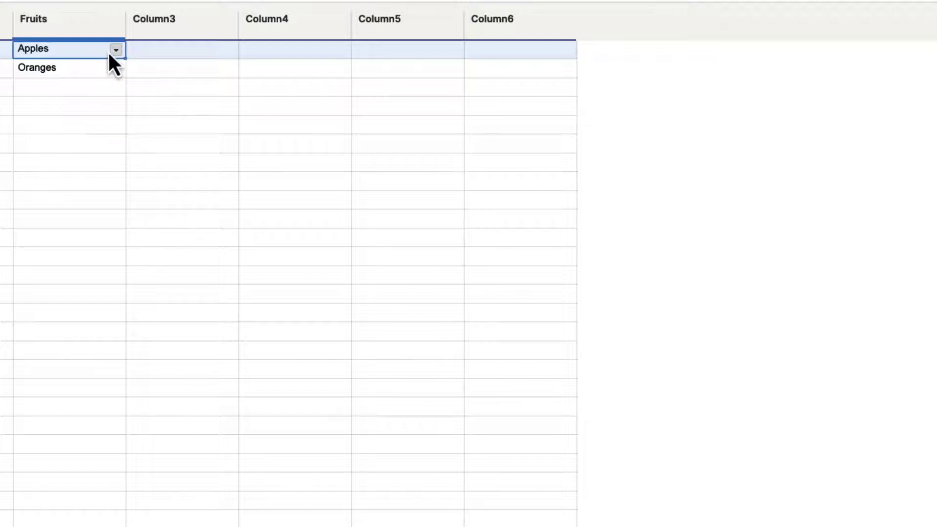
pyautogui.click(116, 51)
pyautogui.click(79, 78)
pyautogui.click(115, 51)
pyautogui.click(69, 95)
pyautogui.click(116, 50)
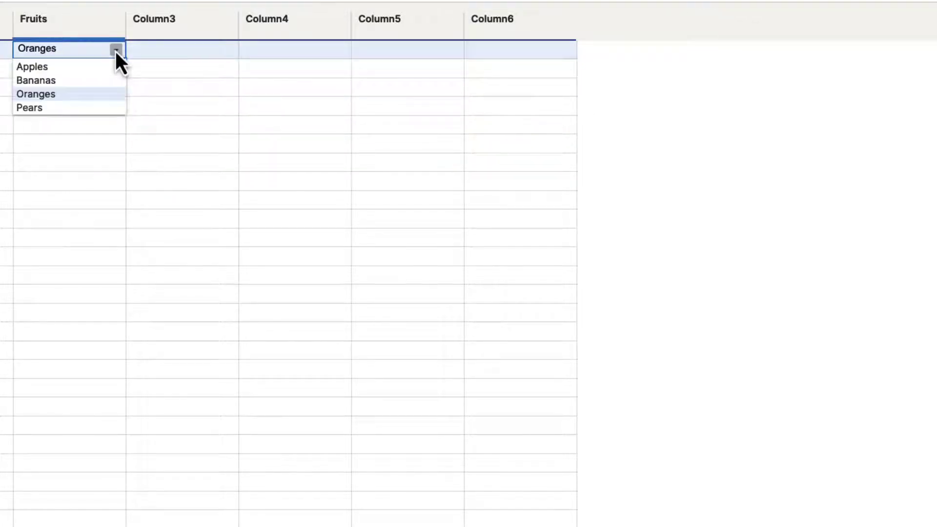
pyautogui.click(67, 68)
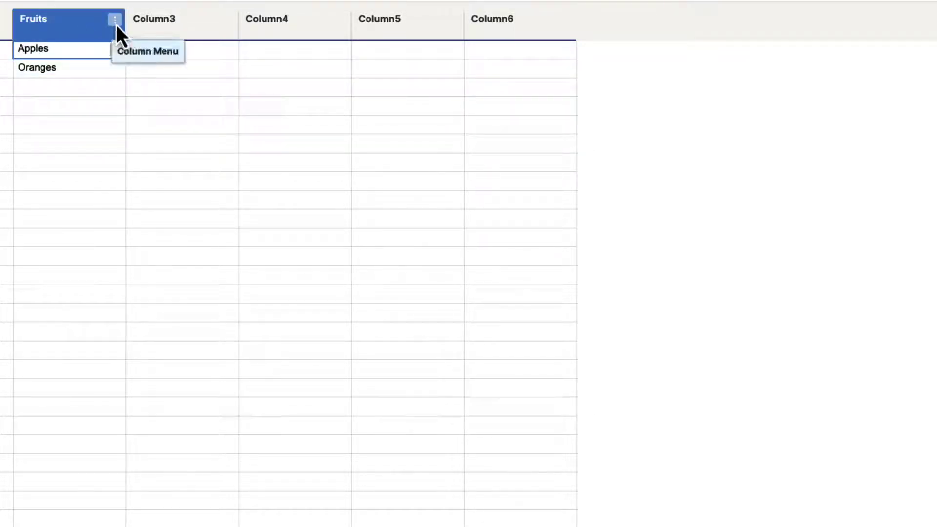
# Turn on 'Allow multiple values per cell' for the Fruits column
pyautogui.click(116, 23)
pyautogui.click(189, 389)
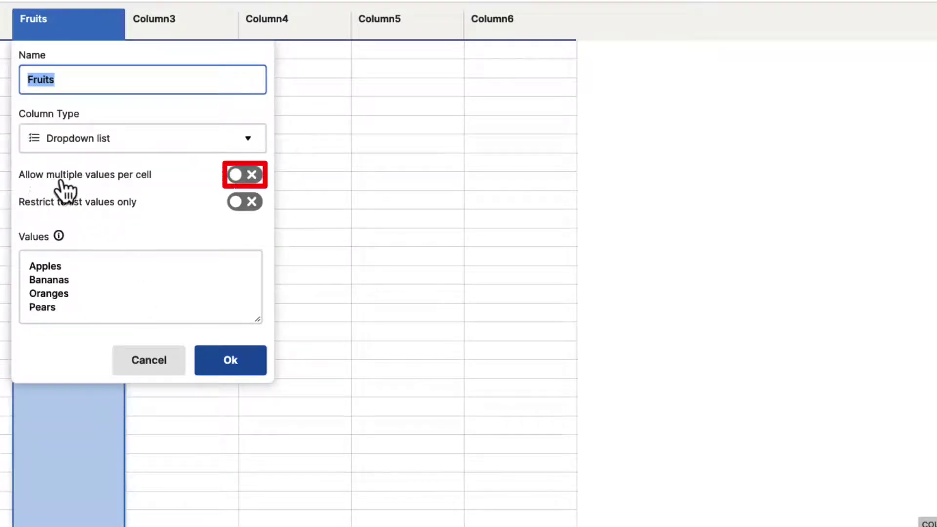
pyautogui.click(241, 179)
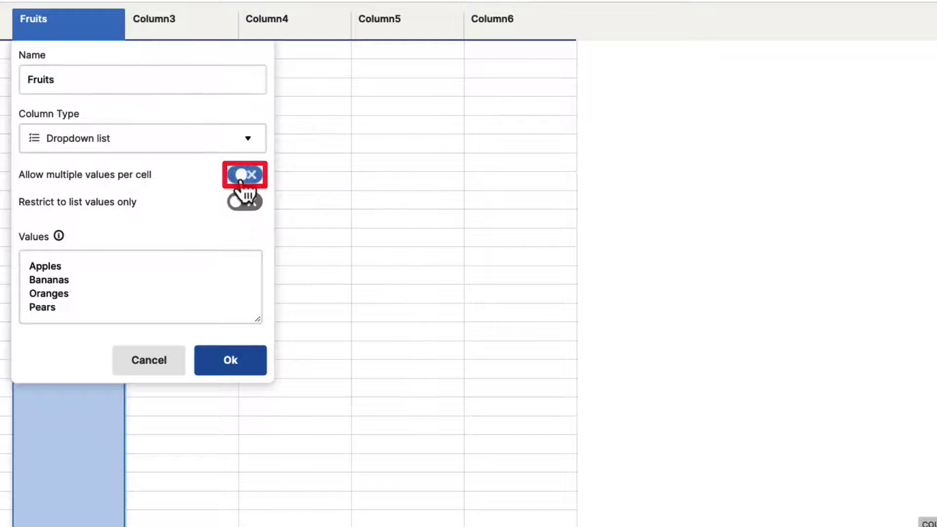
pyautogui.click(235, 371)
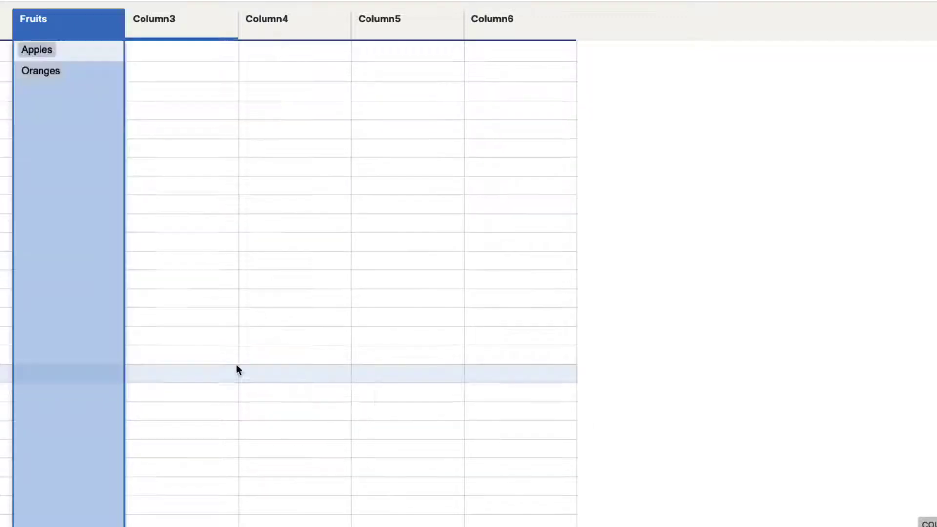
# Add Bananas, Oranges and Pears alongside Apples in the first Fruits cell
pyautogui.click(101, 149)
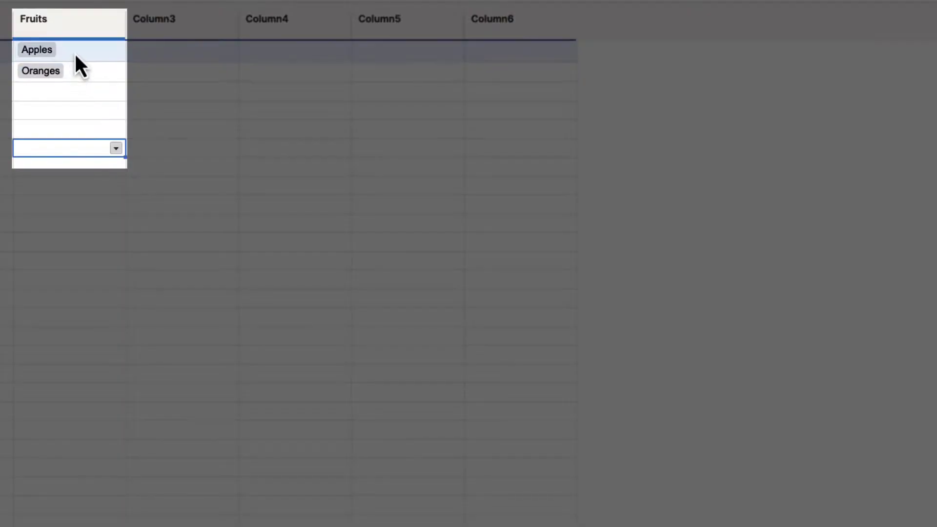
pyautogui.click(76, 55)
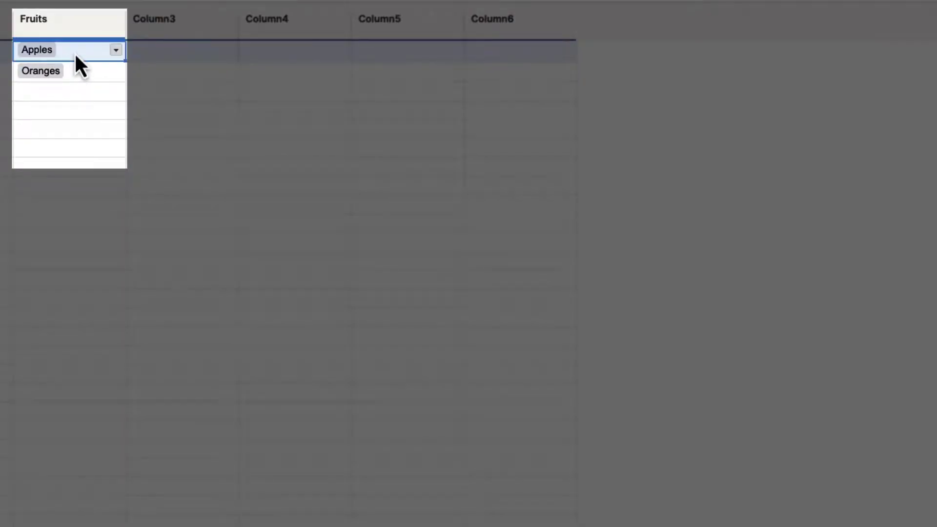
pyautogui.click(116, 50)
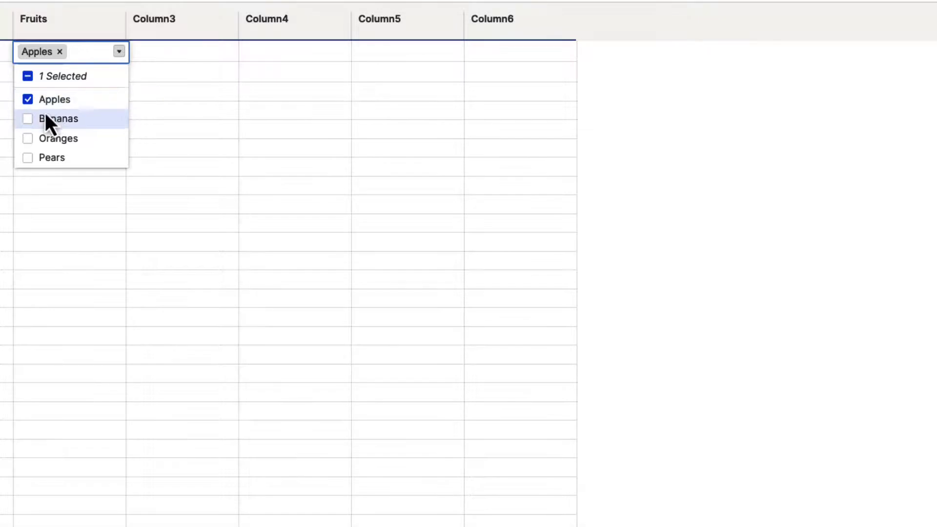
pyautogui.click(28, 121)
pyautogui.click(28, 139)
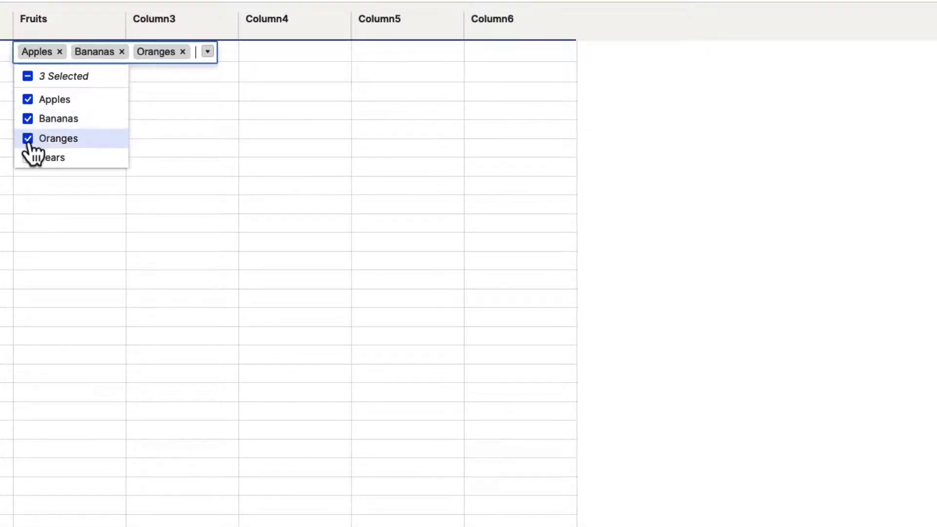
pyautogui.click(29, 158)
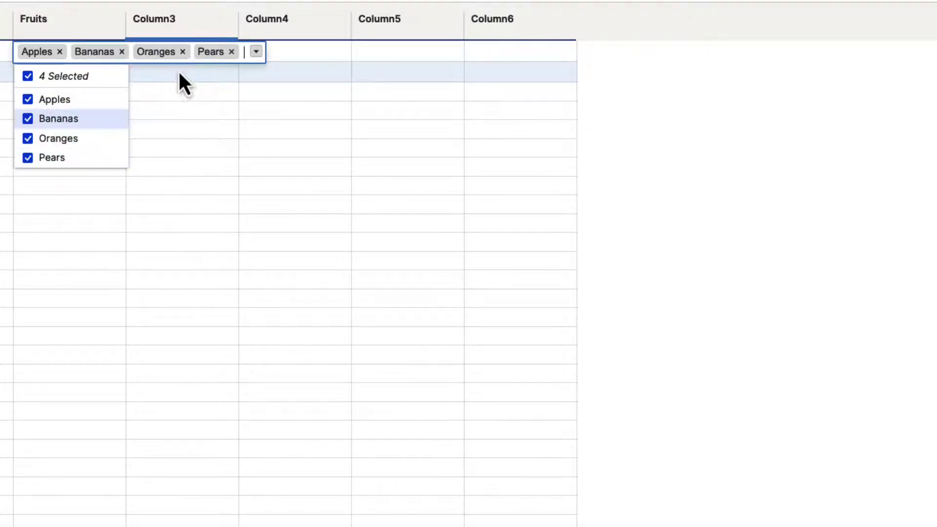
pyautogui.click(180, 89)
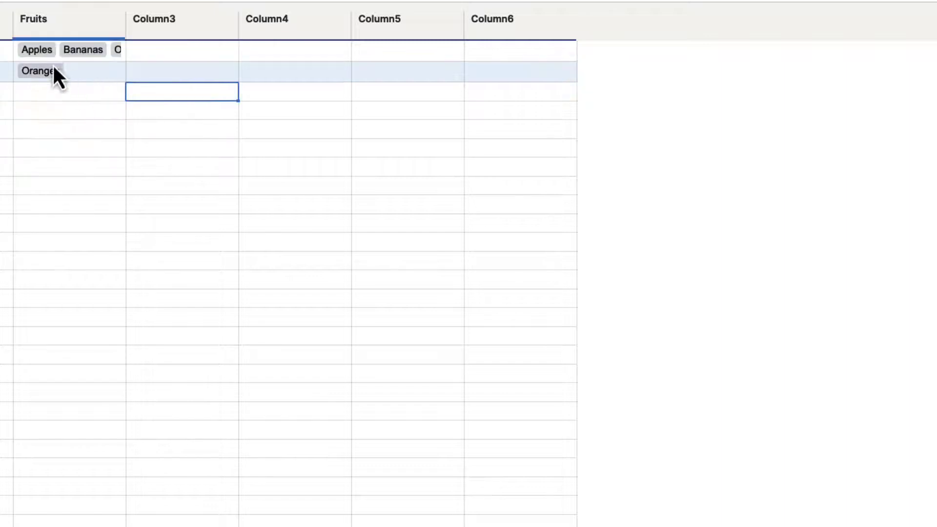
pyautogui.moveTo(67, 58)
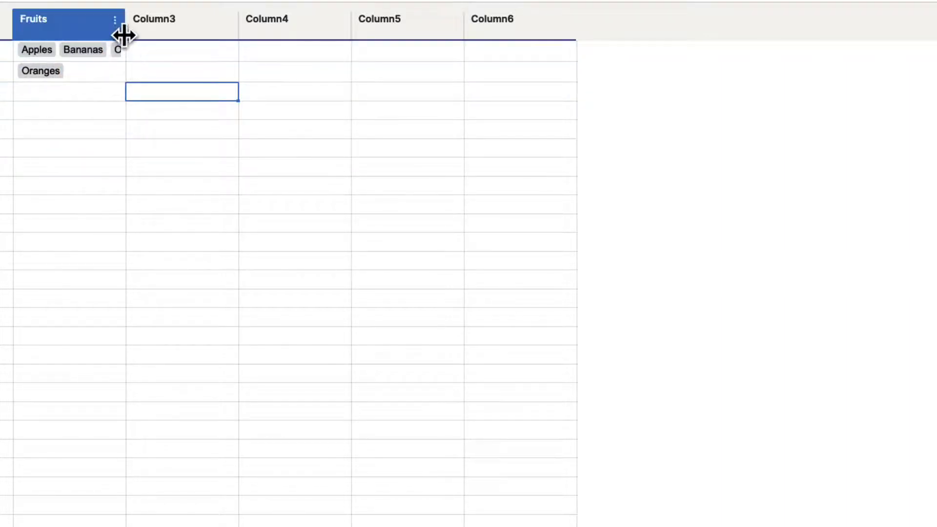
# Widen the Fruits column, switch on Wrap text, then narrow it slightly
pyautogui.moveTo(123, 30); pyautogui.dragTo(240, 29)
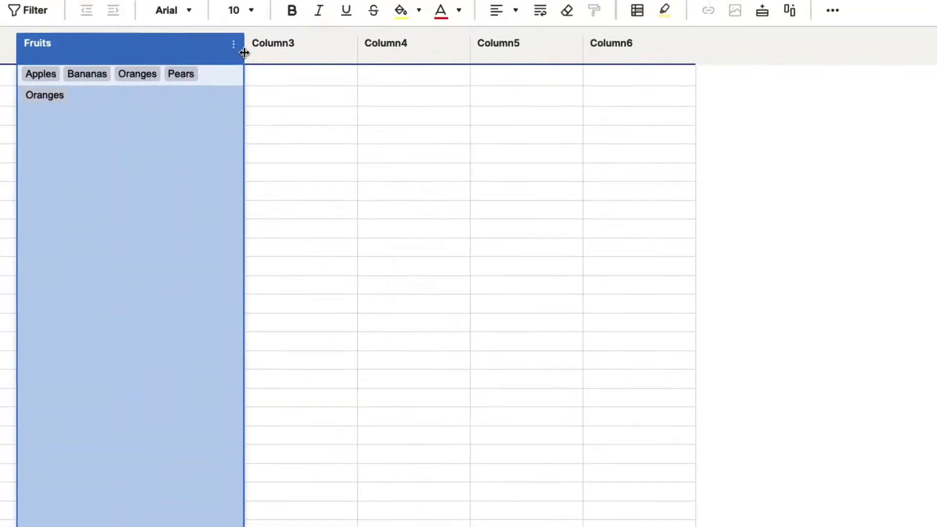
pyautogui.click(542, 27)
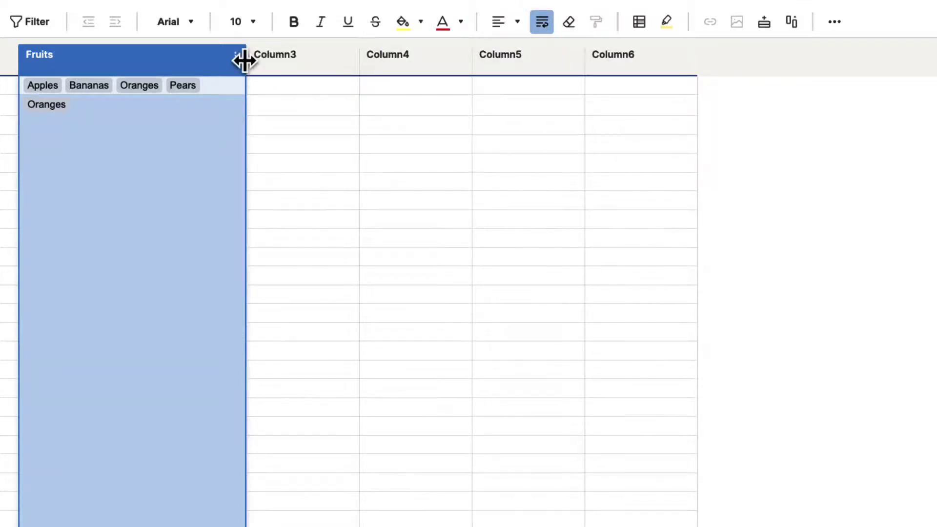
pyautogui.moveTo(246, 60)
pyautogui.mouseDown()
pyautogui.moveTo(119, 62)
pyautogui.moveTo(236, 68)
pyautogui.mouseUp()
pyautogui.click(166, 103)
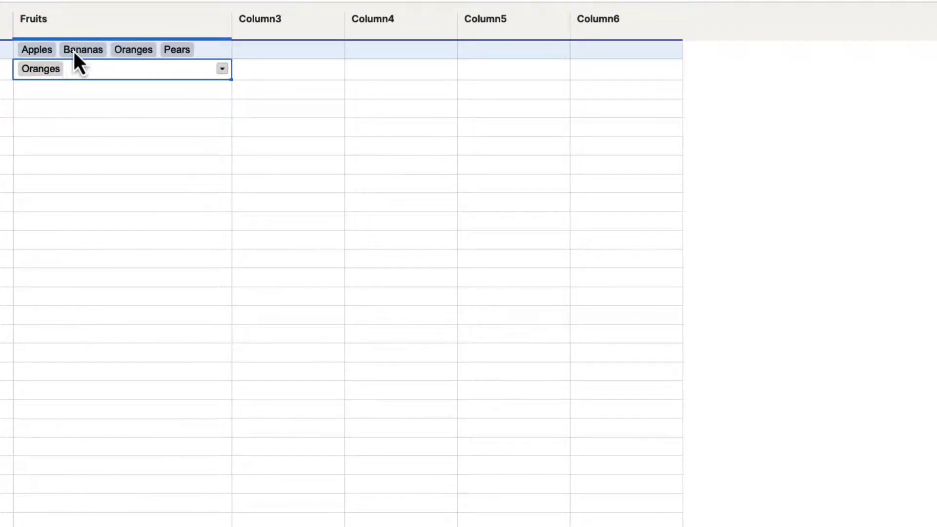
# Toggle the first cell's fruit checkboxes, ending with all four fruits still ticked
pyautogui.click(199, 54)
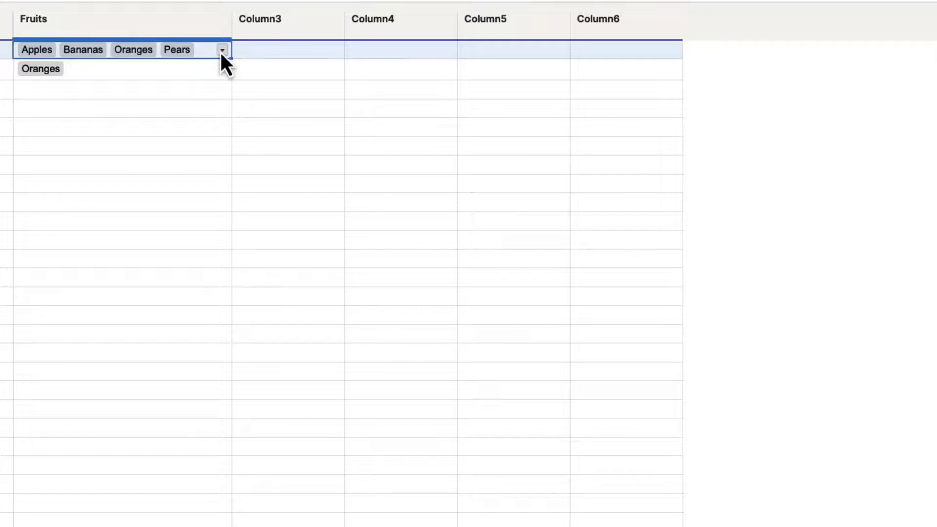
pyautogui.click(222, 51)
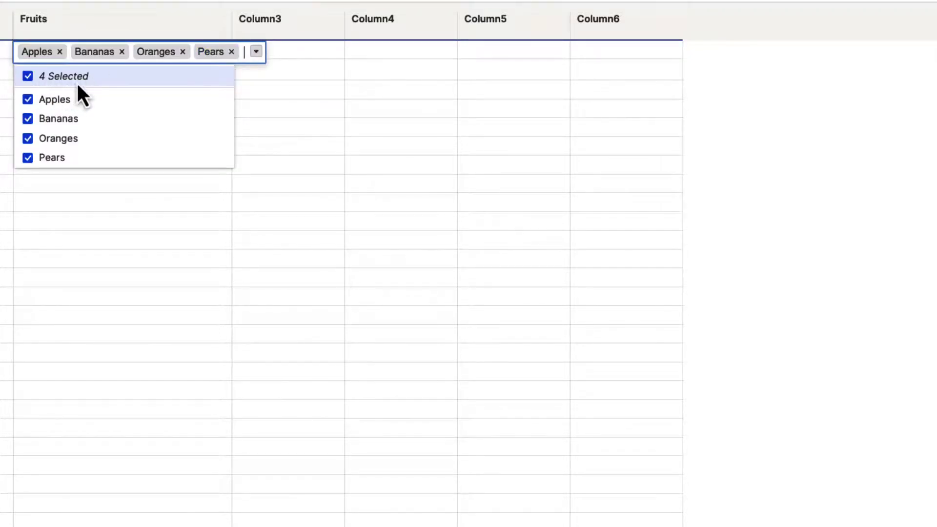
pyautogui.click(27, 77)
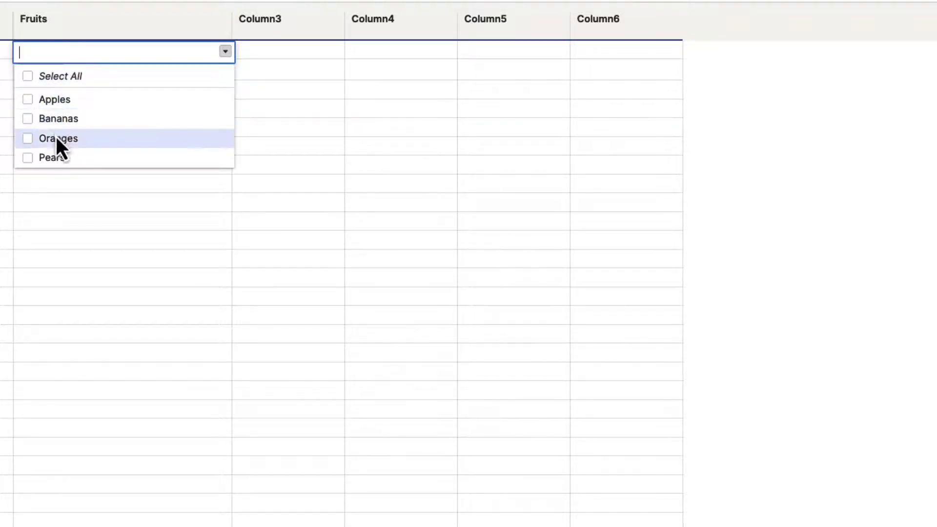
pyautogui.click(32, 79)
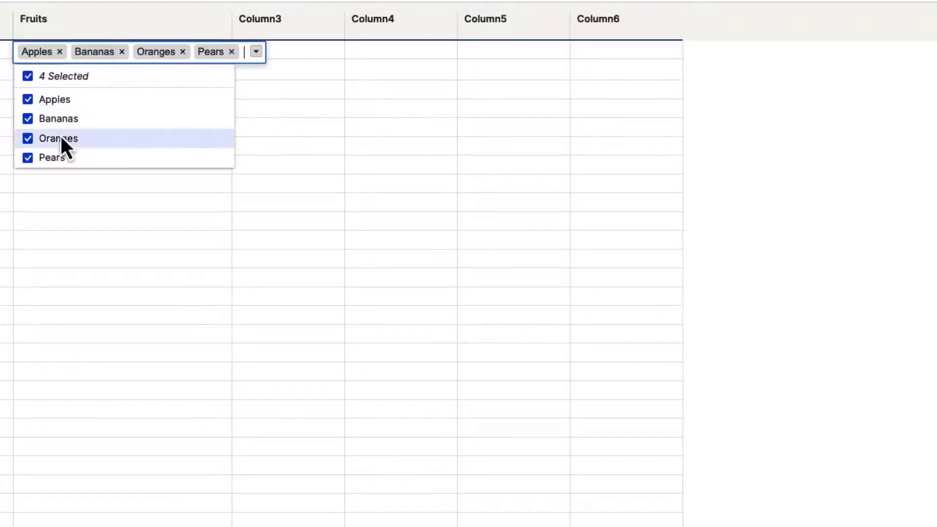
pyautogui.click(28, 100)
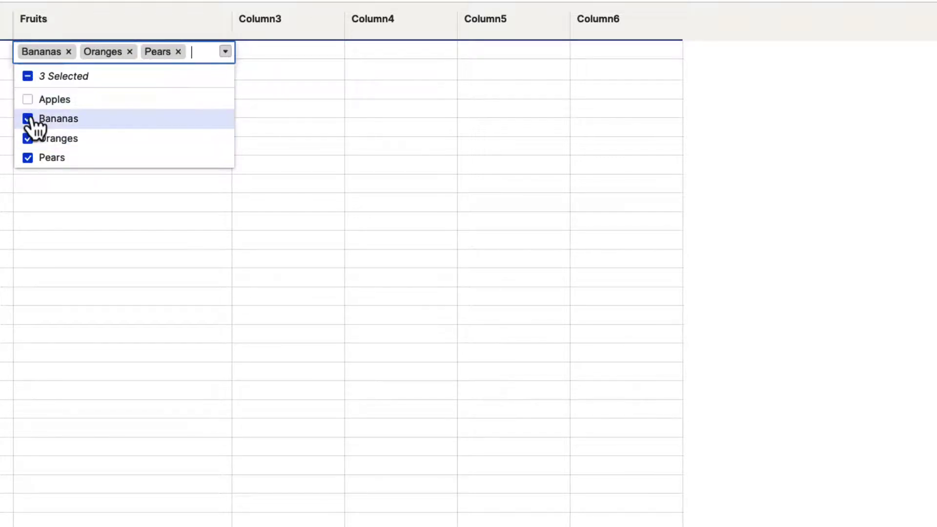
pyautogui.click(27, 118)
pyautogui.click(28, 139)
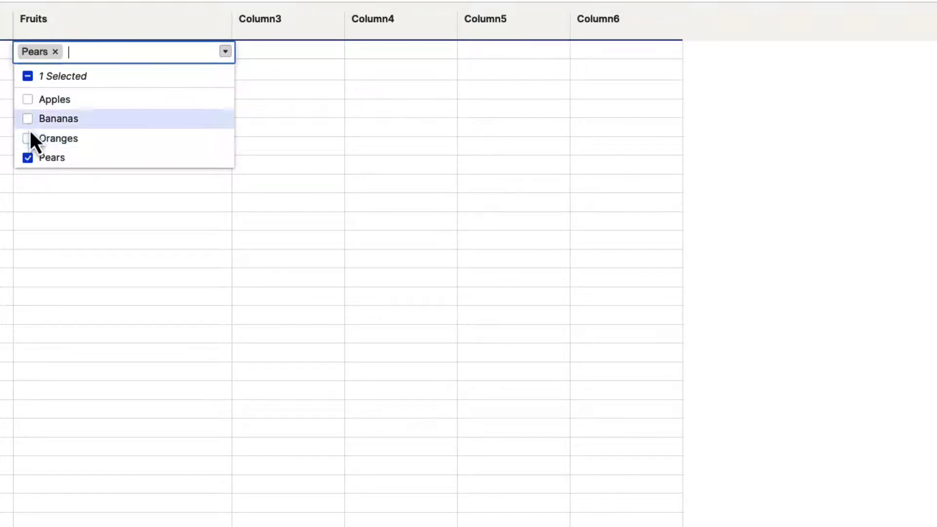
pyautogui.click(27, 118)
pyautogui.click(28, 138)
pyautogui.click(27, 100)
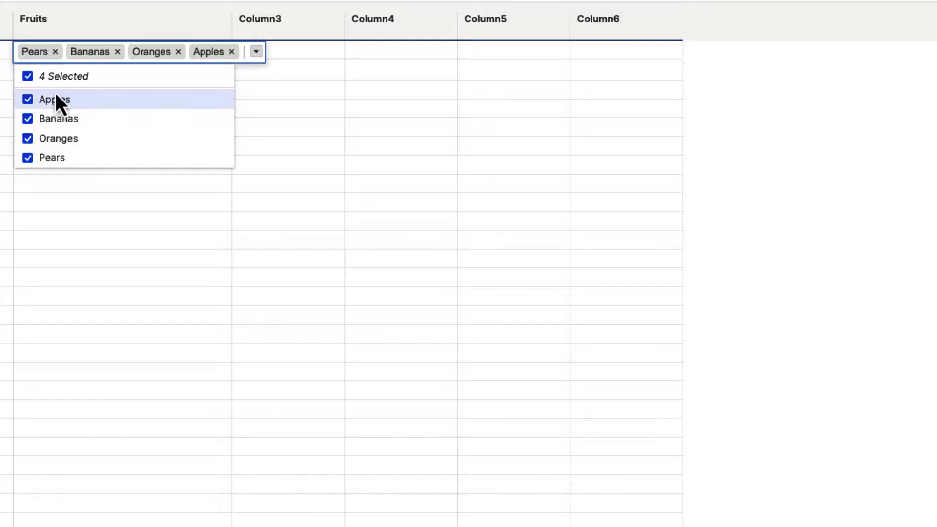
# Remove the Bananas, Oranges and Pears tags so only Apples remains
pyautogui.click(118, 52)
pyautogui.click(117, 52)
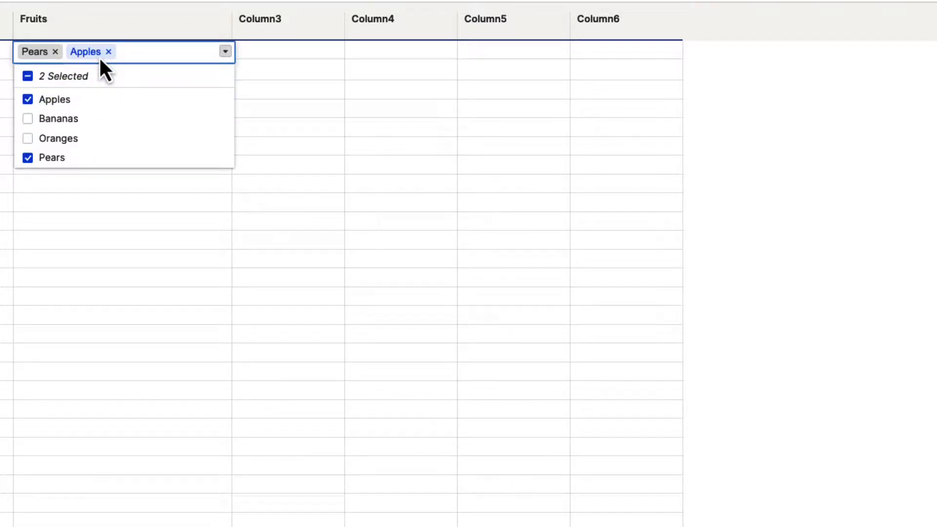
pyautogui.click(55, 53)
pyautogui.click(248, 71)
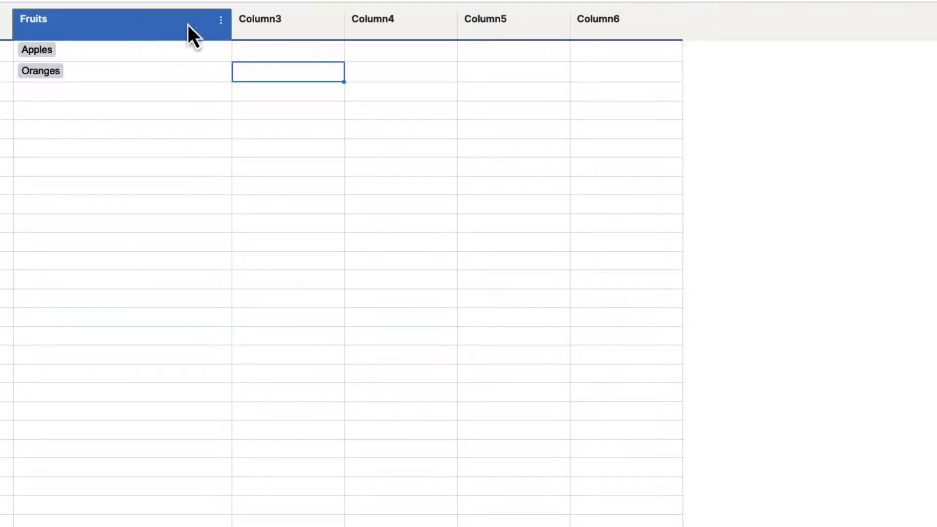
# Switch off 'Allow multiple values per cell' in the Fruits column properties
pyautogui.click(221, 21)
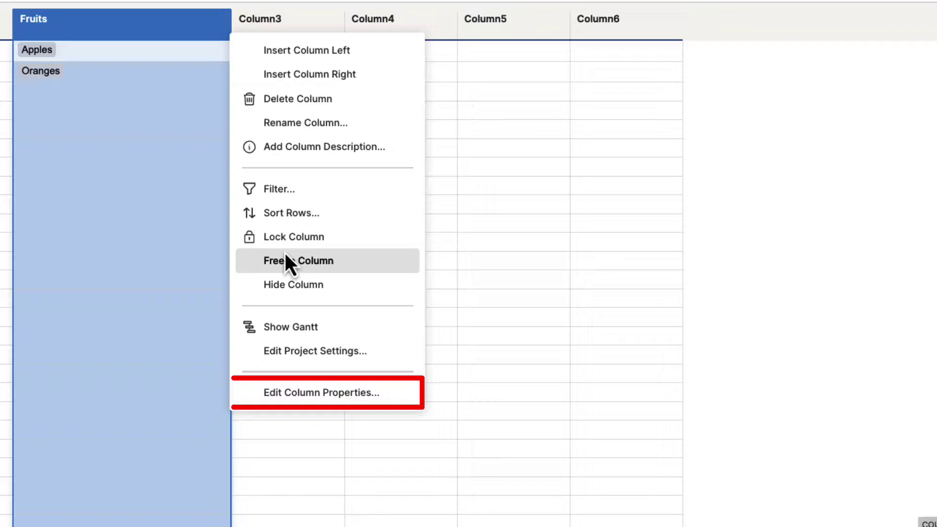
pyautogui.click(302, 388)
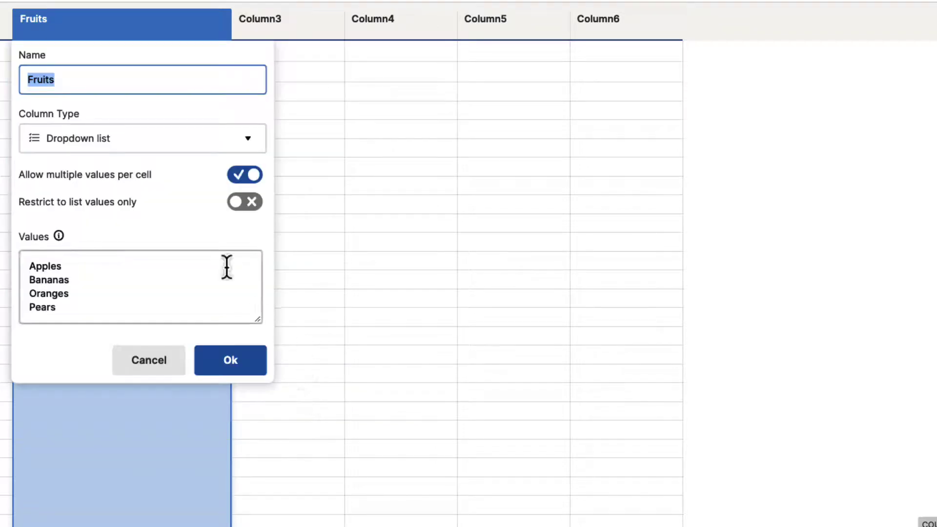
pyautogui.click(250, 176)
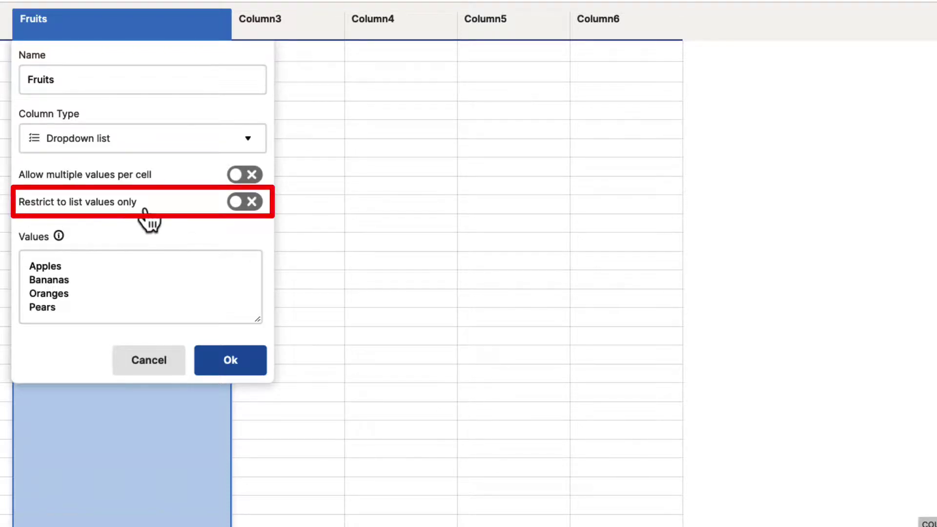
pyautogui.click(231, 362)
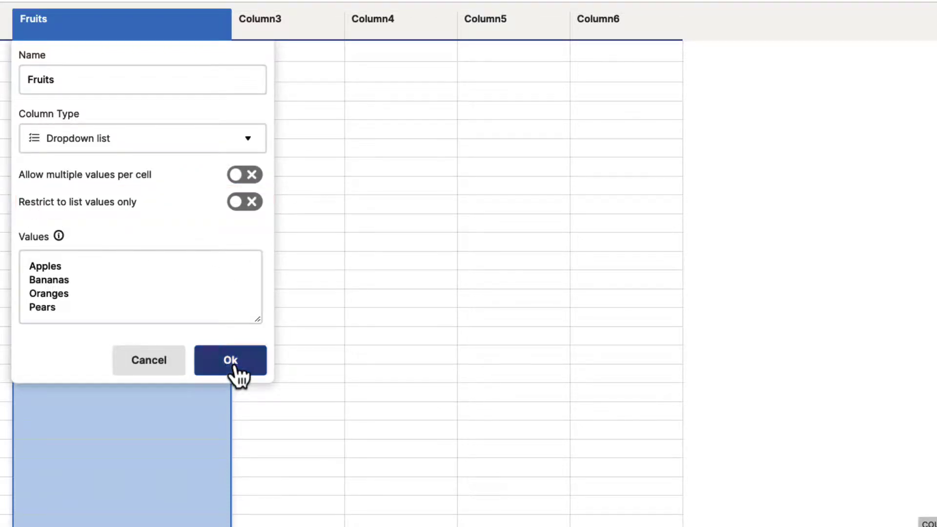
# Narrow the Fruits column and switch row 1 to Bananas, then back to Apples
pyautogui.click(122, 54)
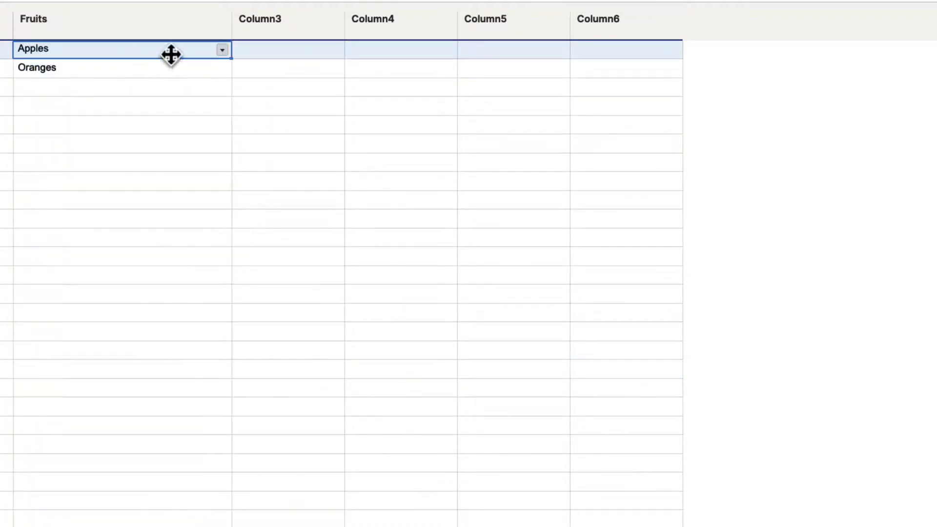
pyautogui.moveTo(230, 31); pyautogui.dragTo(115, 52)
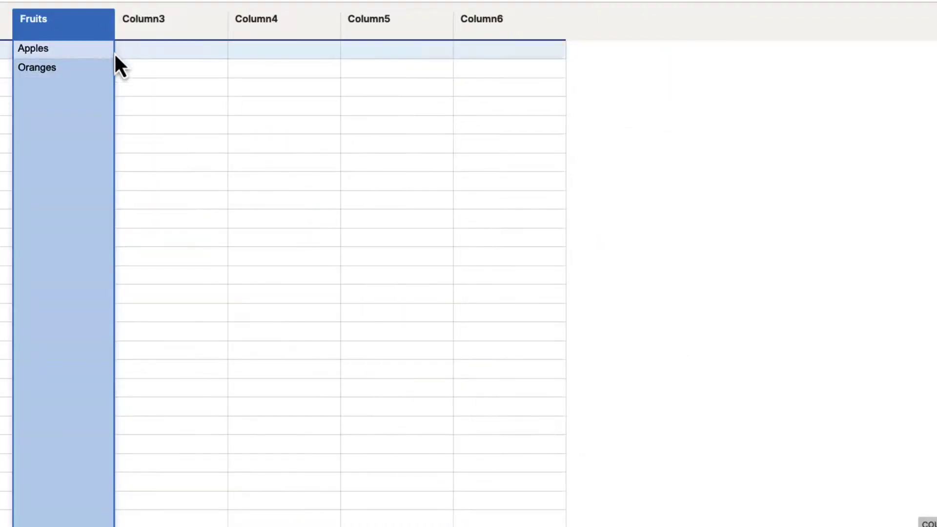
pyautogui.click(103, 52)
pyautogui.click(105, 50)
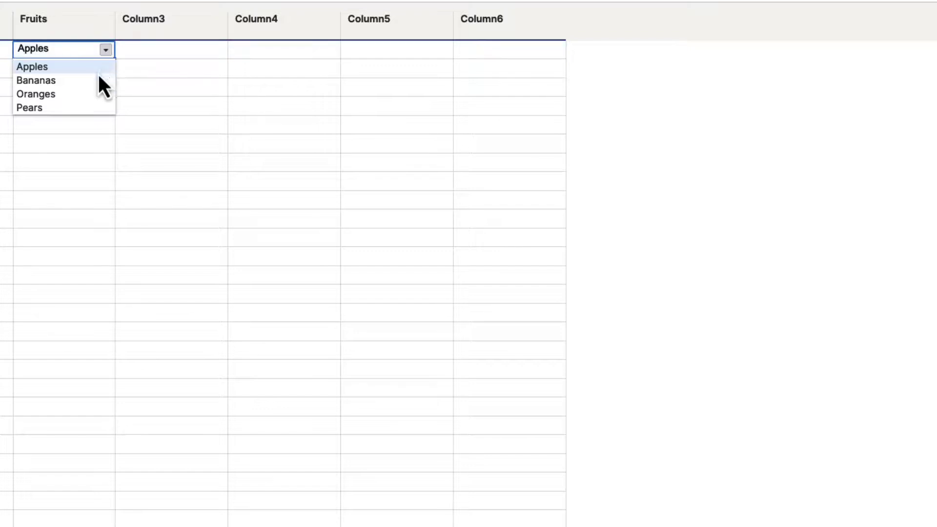
pyautogui.click(97, 80)
pyautogui.click(105, 51)
pyautogui.click(91, 67)
# Type Celery over Apples in the first Fruits cell and check its dropdown
pyautogui.doubleClick(61, 50)
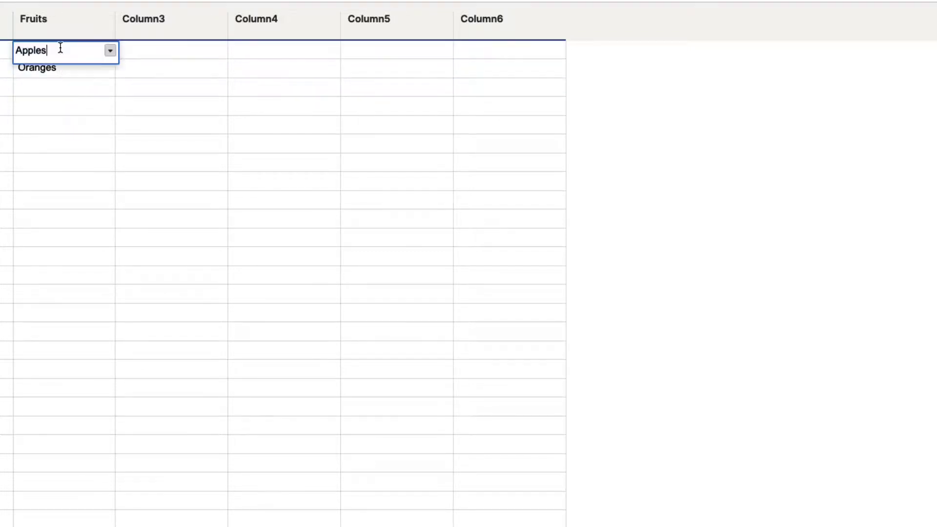
pyautogui.press('BackSpace')
pyautogui.press('BackSpace')
pyautogui.press('BackSpace')
pyautogui.press('BackSpace')
pyautogui.press('BackSpace')
pyautogui.press('BackSpace')
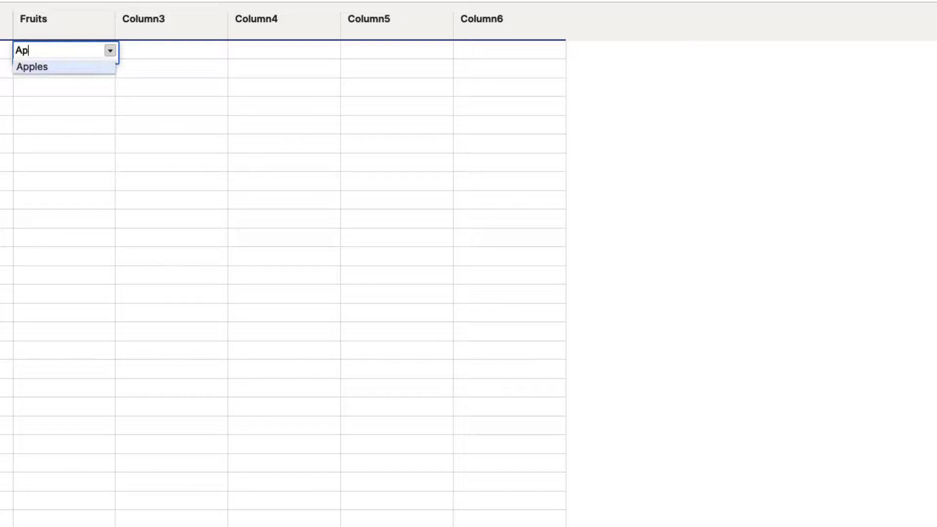
pyautogui.write('Celery')
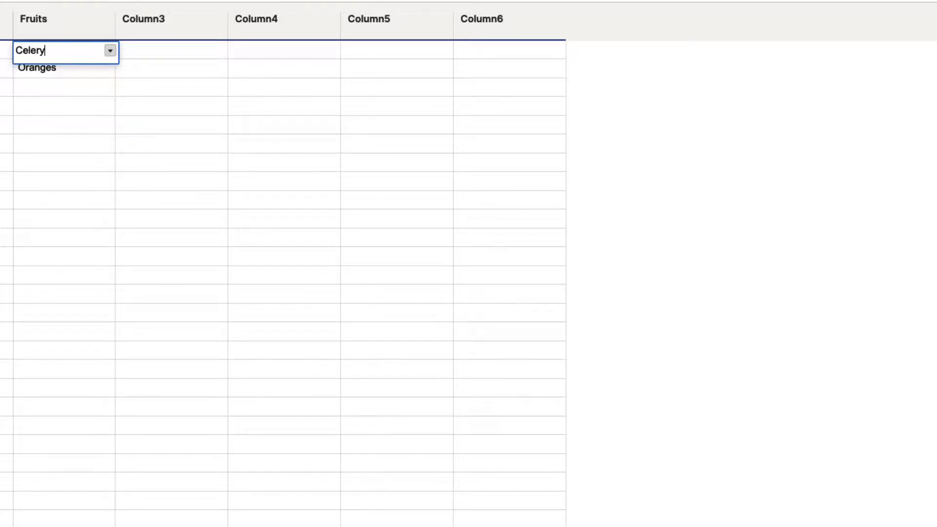
pyautogui.press('Return')
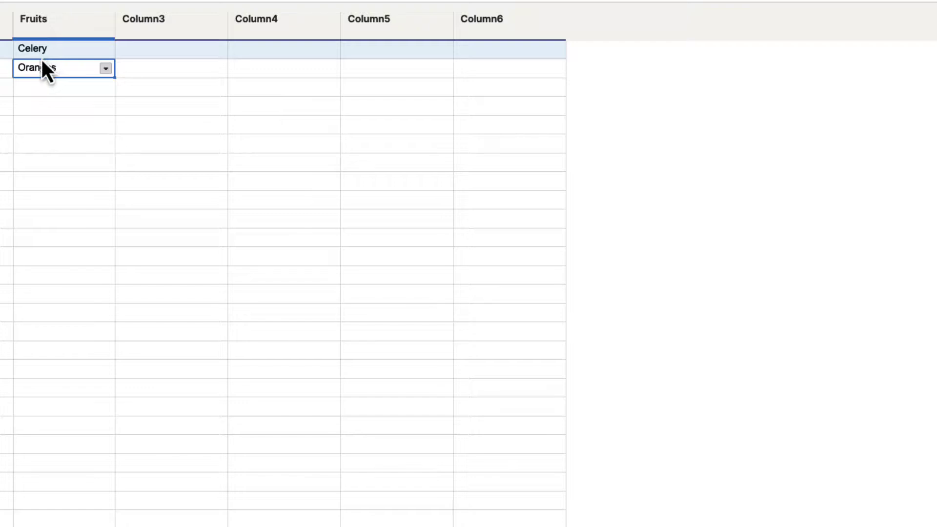
pyautogui.click(57, 54)
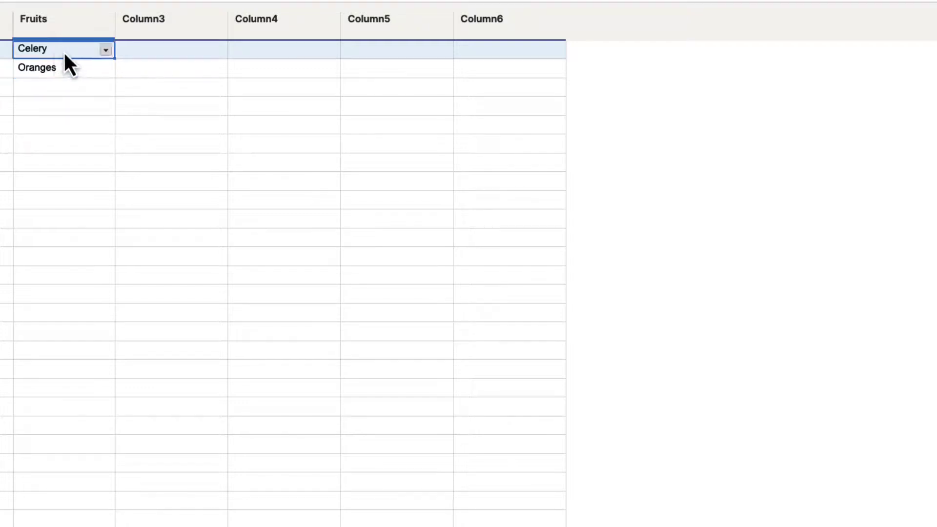
pyautogui.click(105, 49)
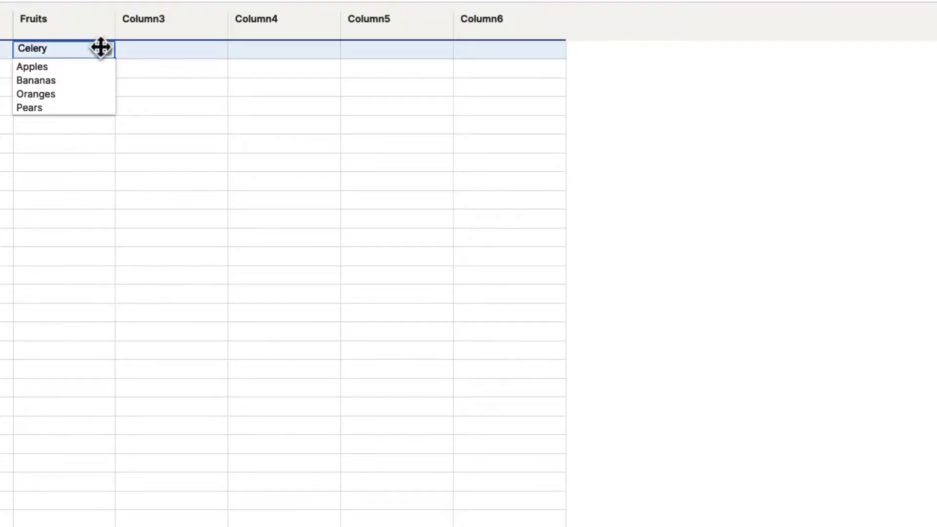
# Turn on 'Restrict to list values only' for Fruits and acknowledge the non-list value alert
pyautogui.click(77, 32)
pyautogui.click(104, 23)
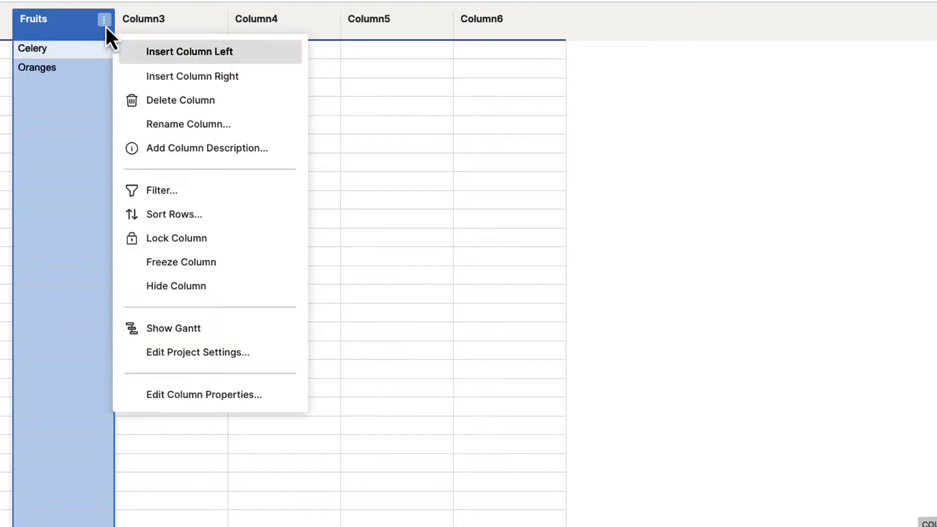
pyautogui.click(191, 391)
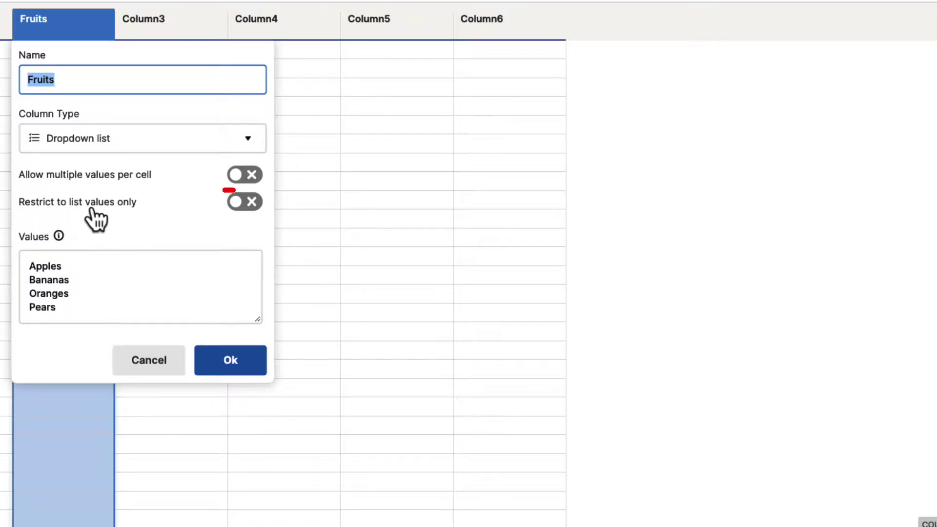
pyautogui.click(242, 203)
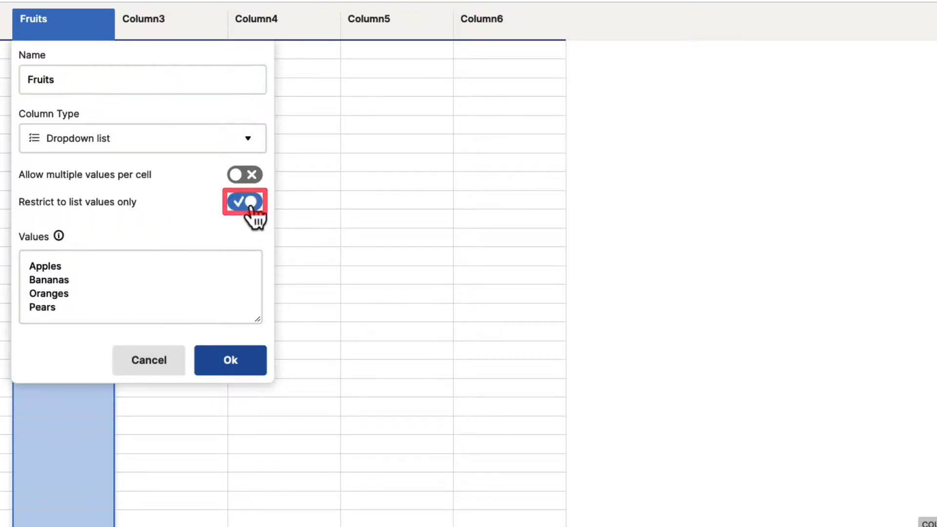
pyautogui.click(236, 362)
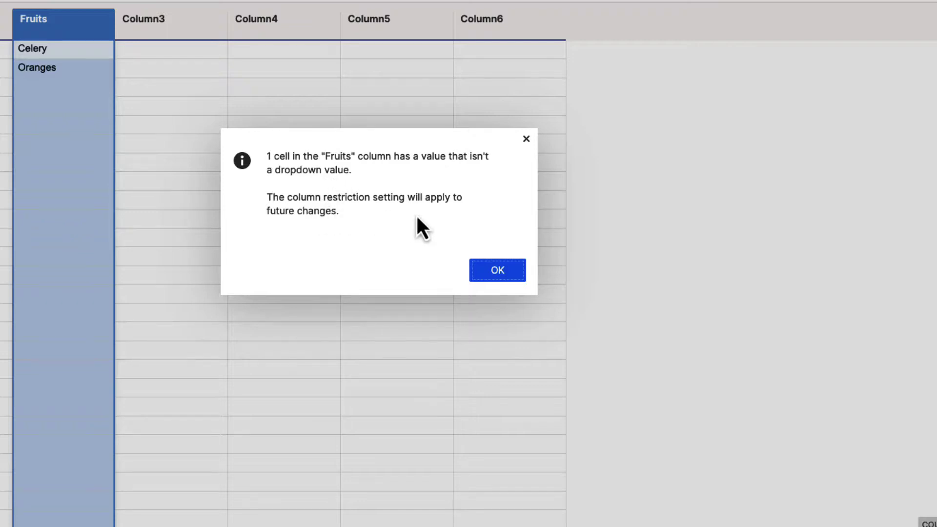
pyautogui.click(492, 271)
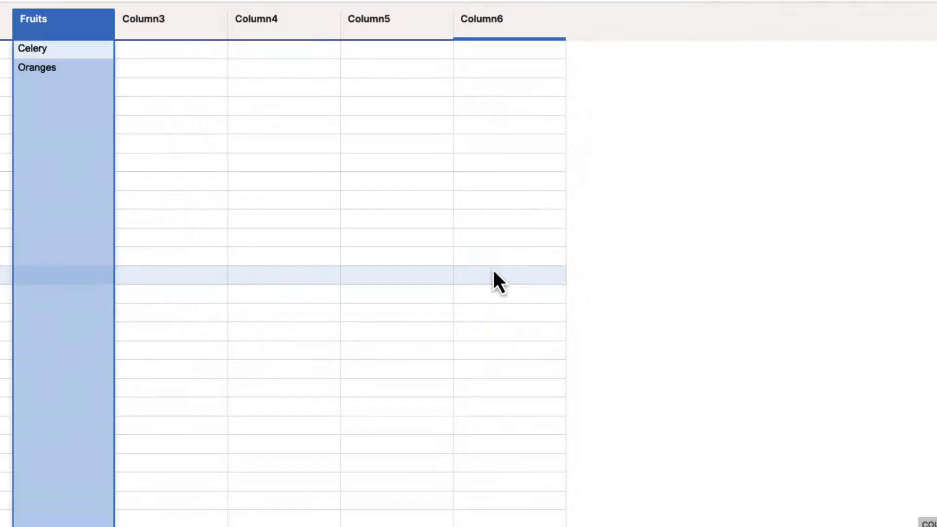
# Replace Celery with Apples in row 1 using the Fruits dropdown
pyautogui.click(69, 52)
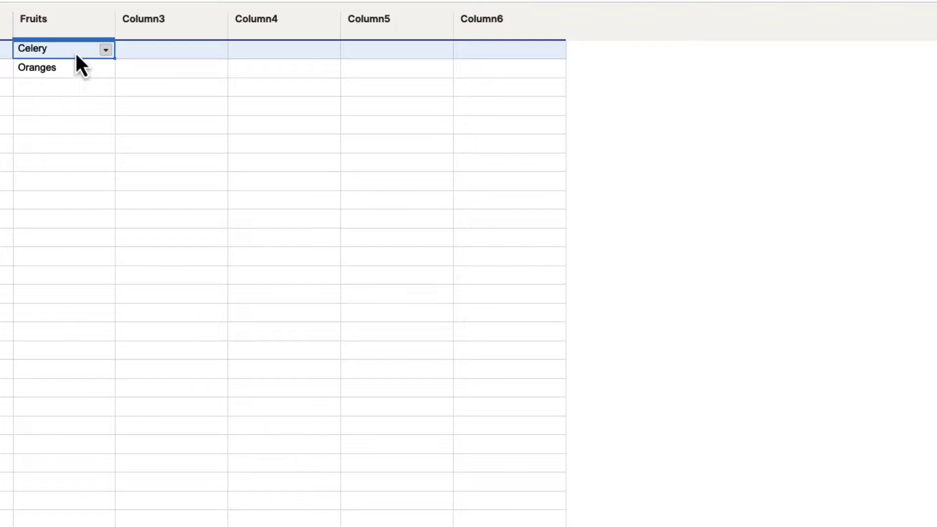
pyautogui.click(106, 50)
pyautogui.click(89, 65)
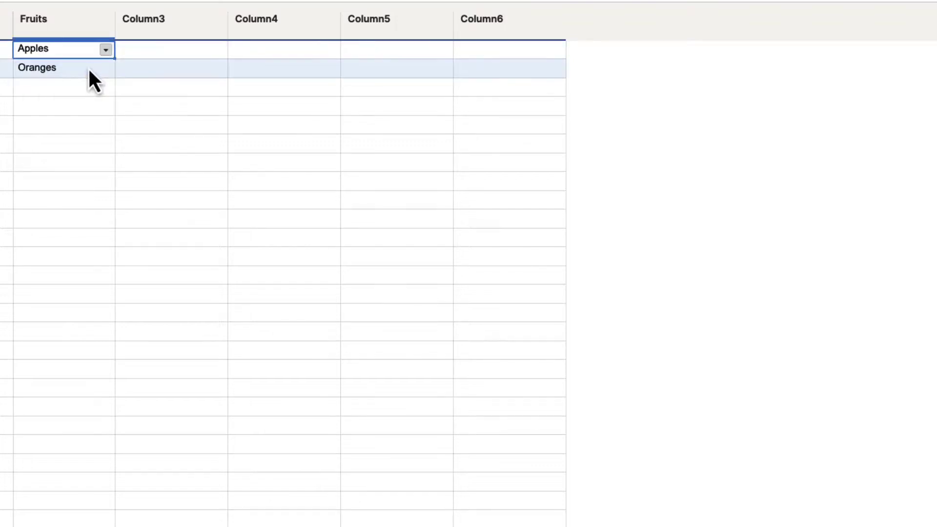
# Try typing Celery into the restricted cell, cancel the warning, and keep Apples
pyautogui.doubleClick(66, 53)
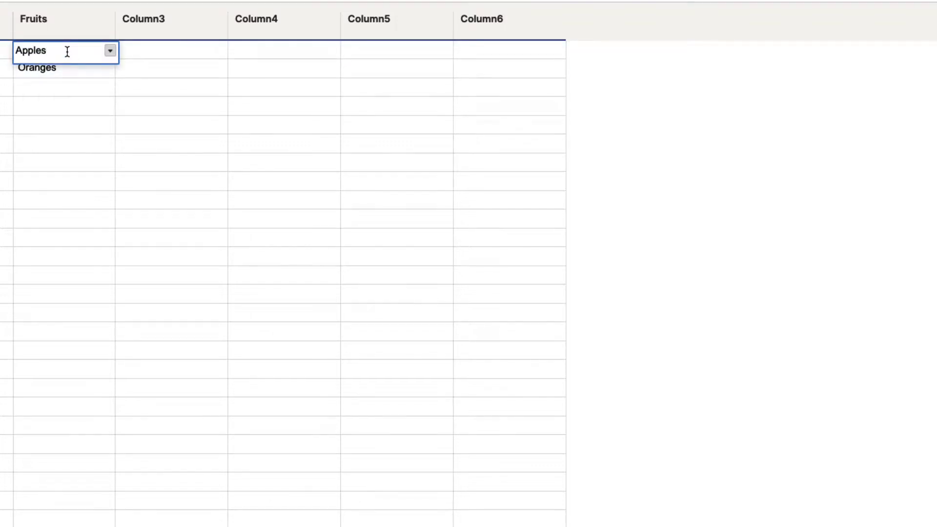
pyautogui.press('BackSpace')
pyautogui.press('BackSpace')
pyautogui.press('BackSpace')
pyautogui.press('BackSpace')
pyautogui.press('BackSpace')
pyautogui.press('BackSpace')
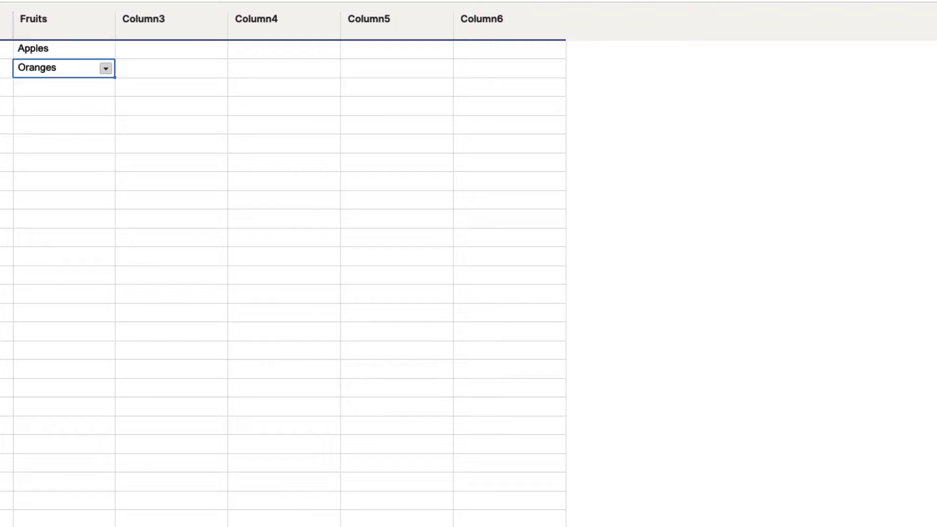
pyautogui.doubleClick(68, 53)
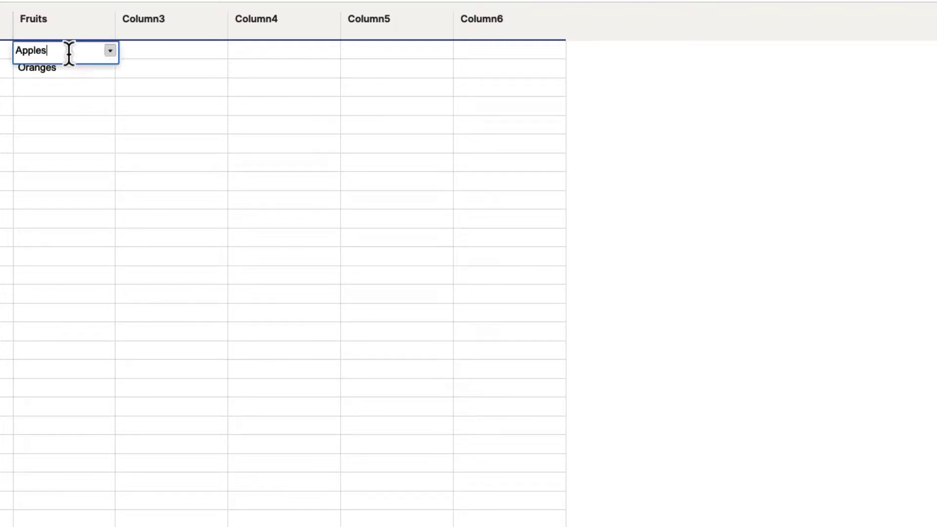
pyautogui.press('BackSpace')
pyautogui.press('BackSpace')
pyautogui.press('BackSpace')
pyautogui.press('BackSpace')
pyautogui.press('BackSpace')
pyautogui.press('BackSpace')
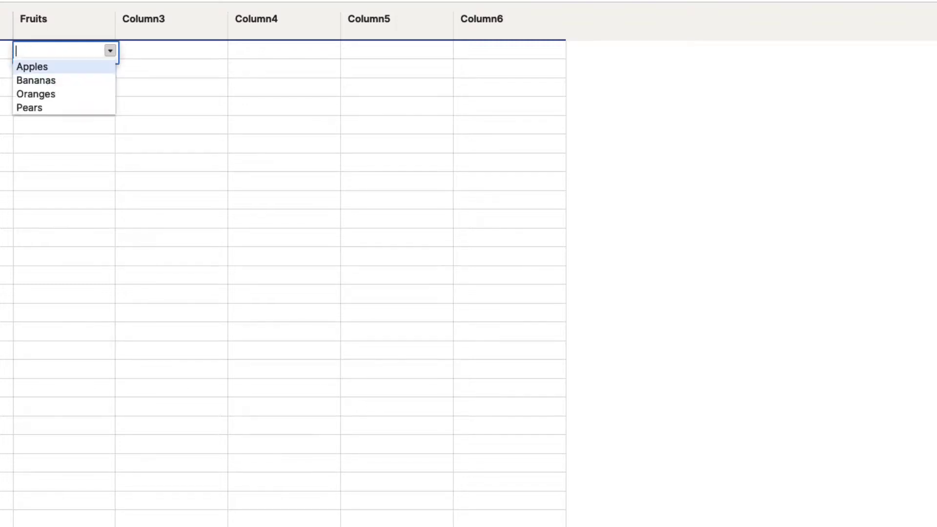
pyautogui.write('Celery')
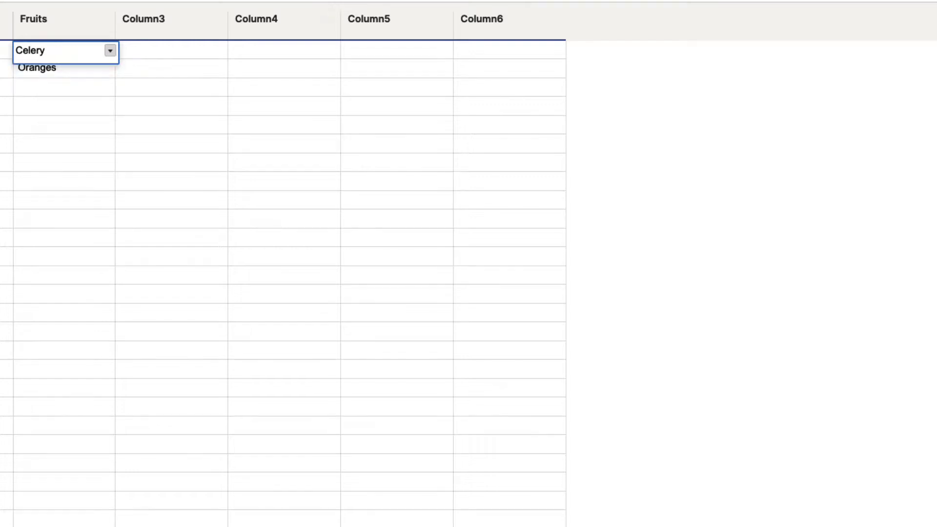
pyautogui.press('Return')
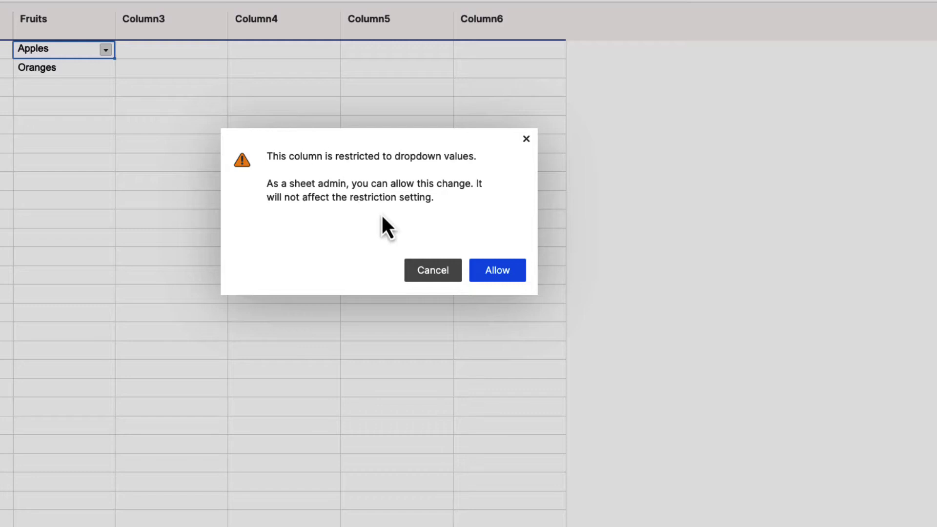
pyautogui.click(437, 277)
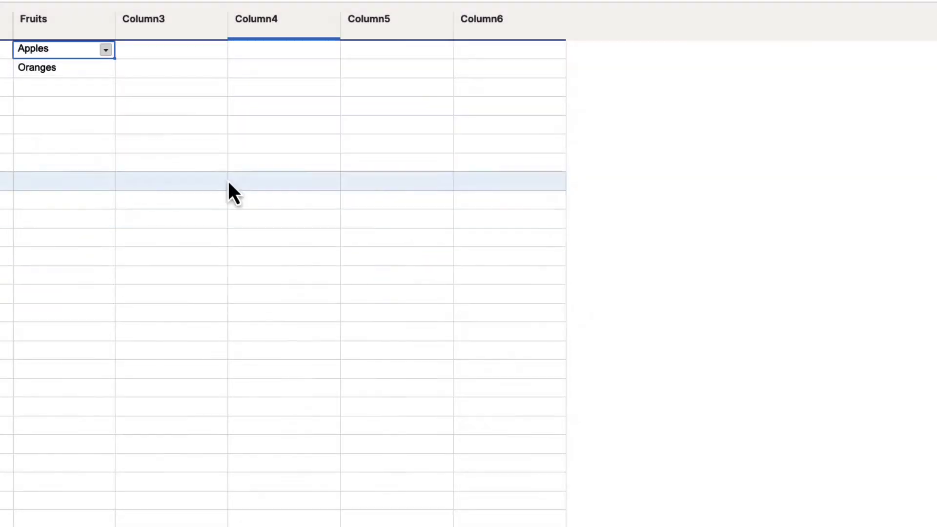
pyautogui.click(105, 50)
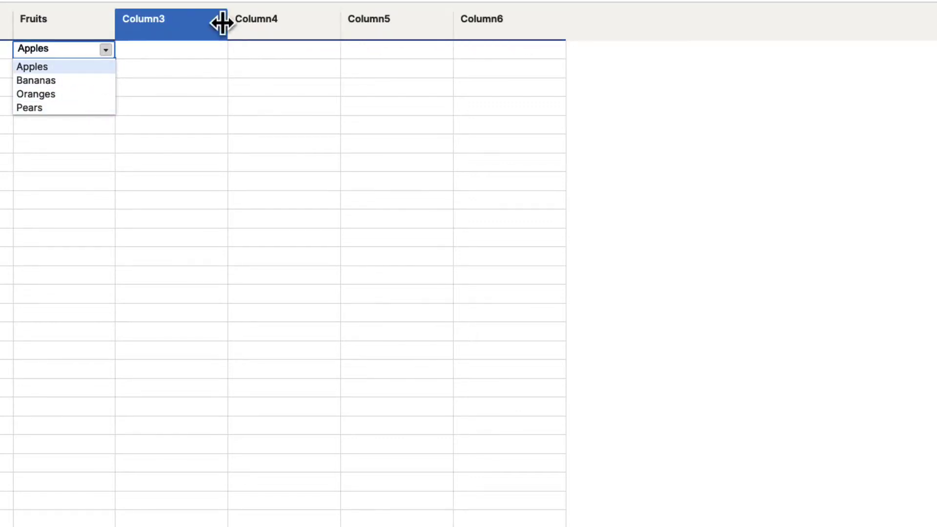
pyautogui.click(157, 51)
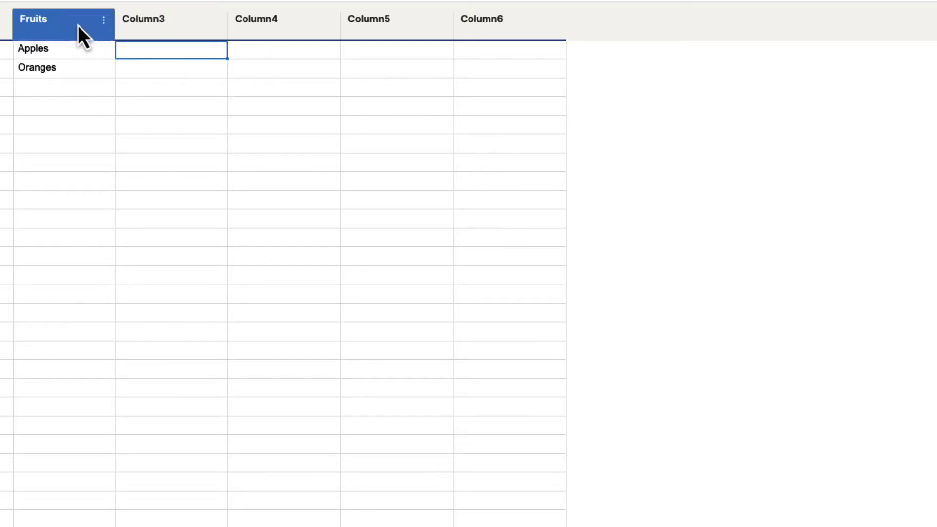
# Insert a column right of Fruits named 'Vegetables' with the Dropdown list type
pyautogui.click(105, 21)
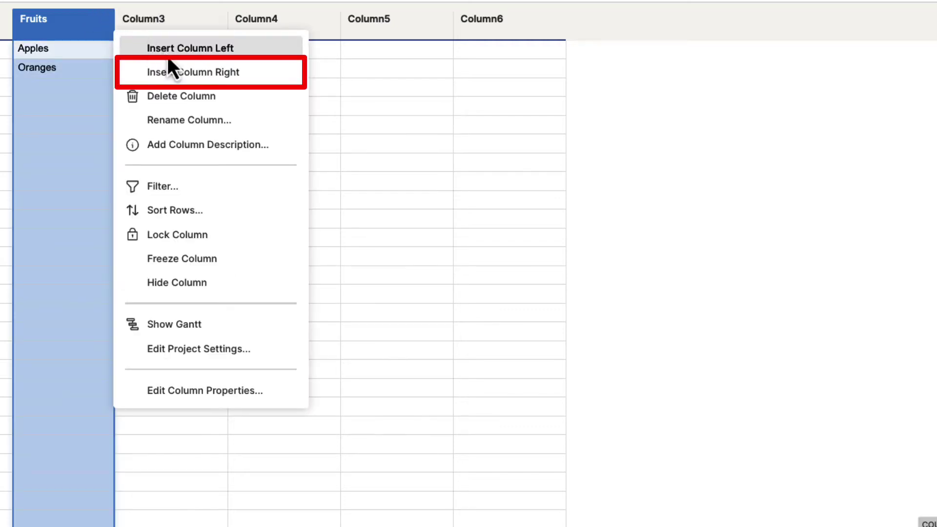
pyautogui.click(199, 80)
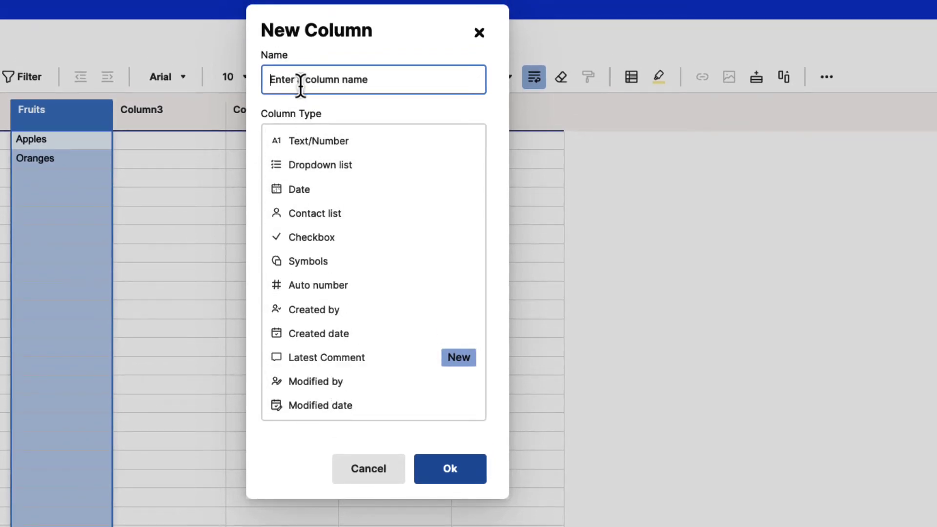
pyautogui.write('Veg')
pyautogui.press('BackSpace')
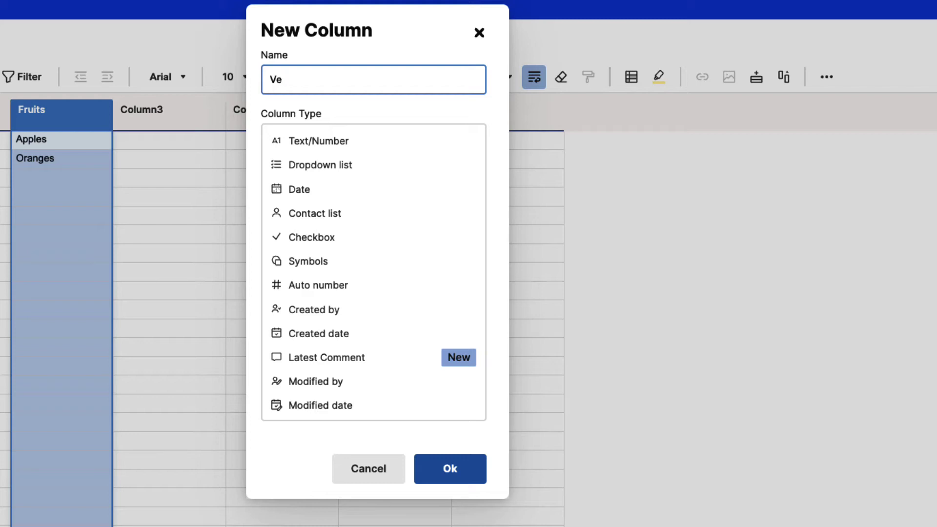
pyautogui.write('getables')
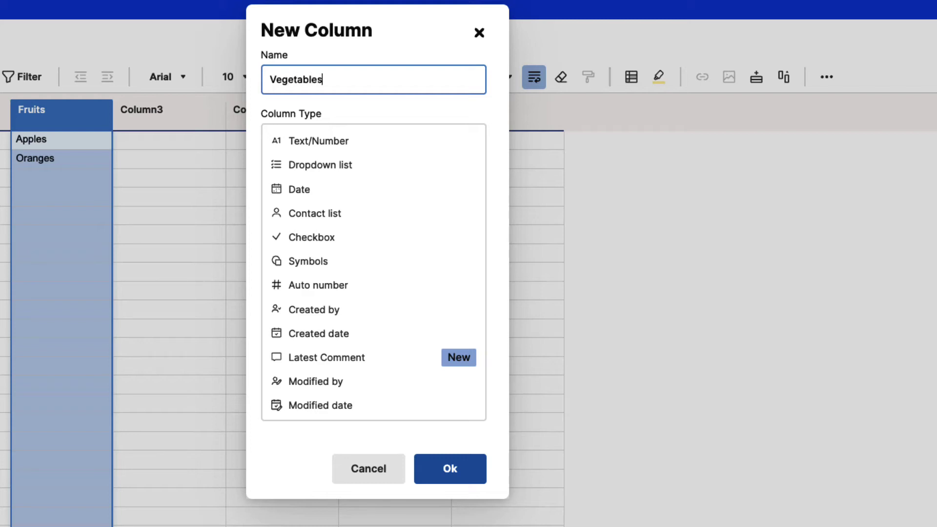
pyautogui.click(328, 168)
pyautogui.click(327, 166)
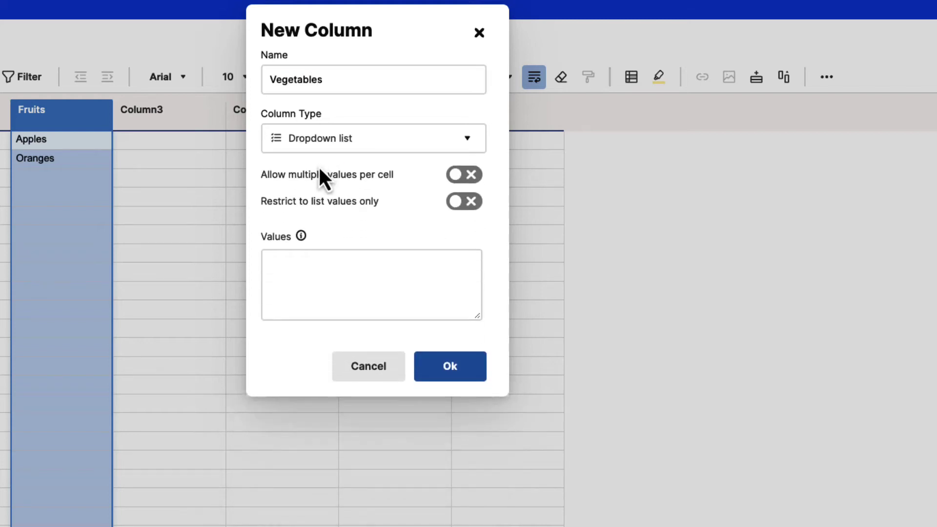
# Enter the dropdown values Celery, Carrots, Beets and Lettuce, one per line
pyautogui.click(343, 262)
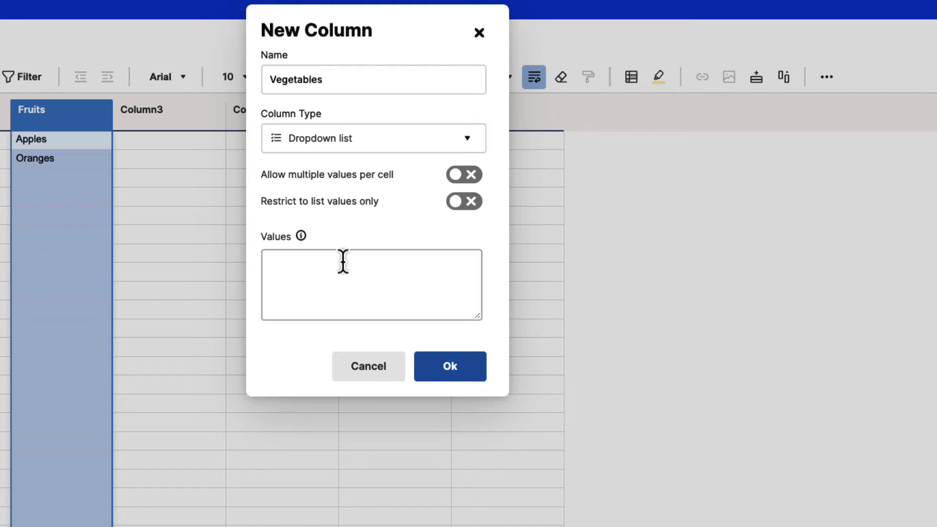
pyautogui.click(330, 272)
pyautogui.write('Cele')
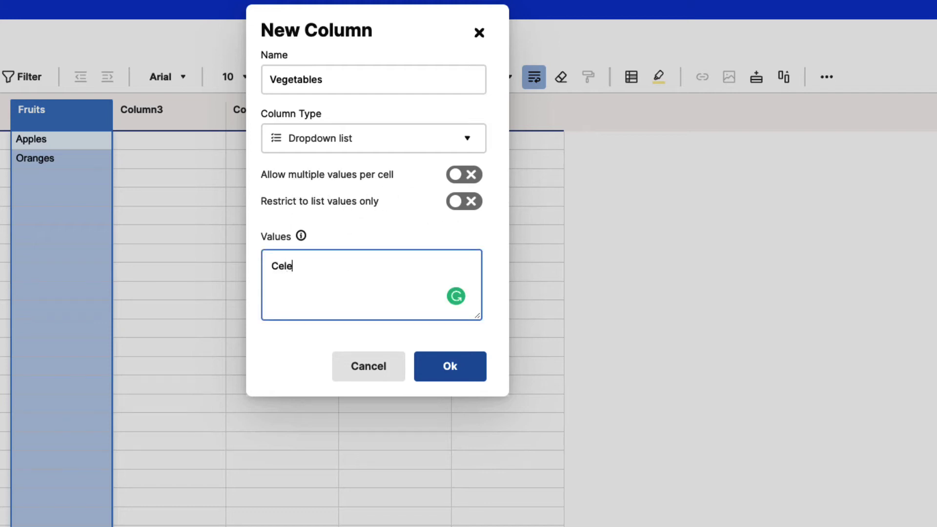
pyautogui.write('ry')
pyautogui.press('Return')
pyautogui.write('Carrots')
pyautogui.press('Return')
pyautogui.write('Beet')
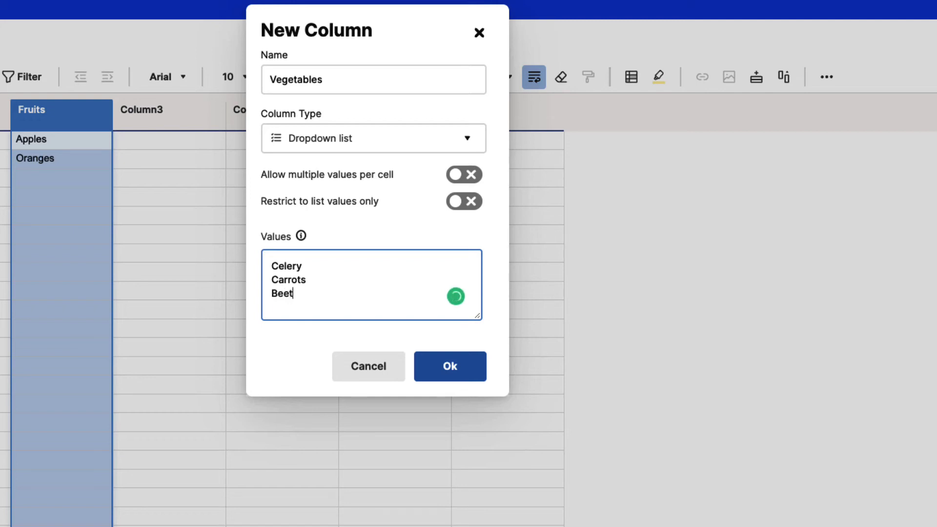
pyautogui.write('s')
pyautogui.press('Return')
pyautogui.write('Lettuce')
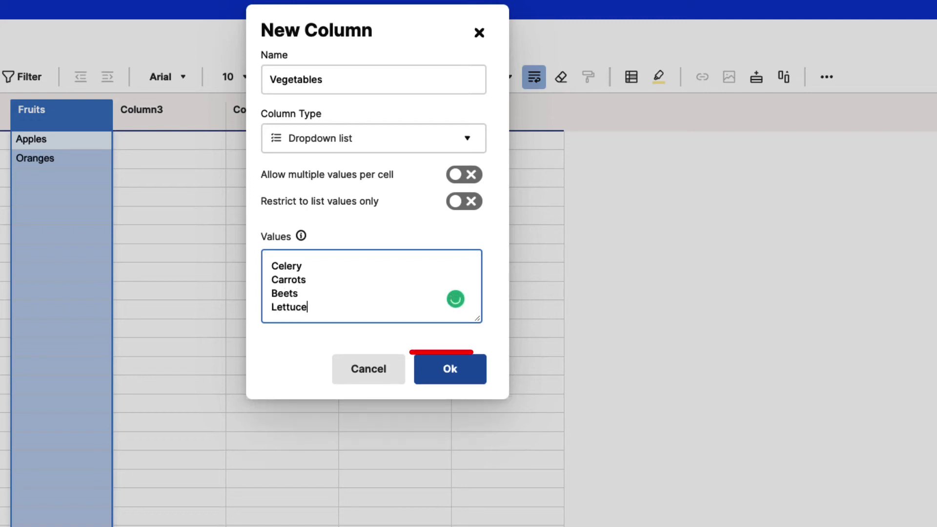
pyautogui.click(437, 371)
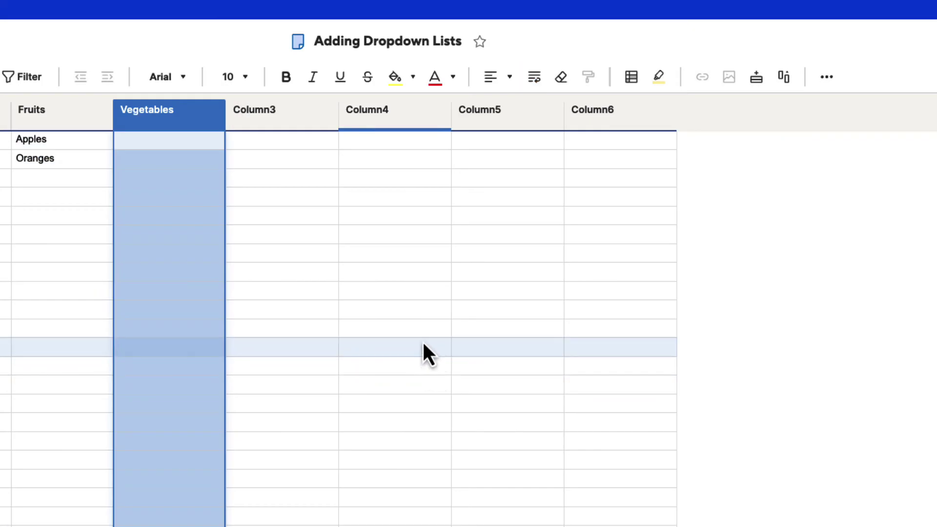
pyautogui.click(216, 142)
pyautogui.click(217, 140)
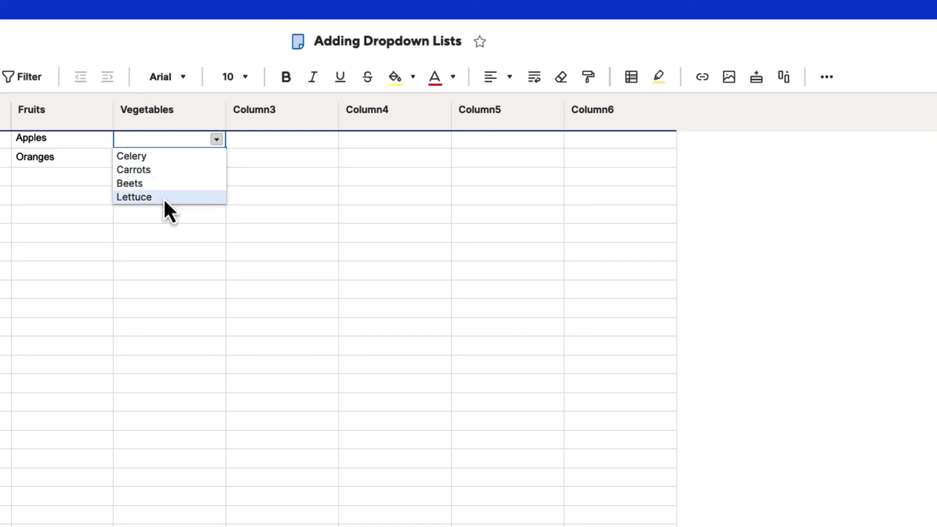
pyautogui.click(276, 157)
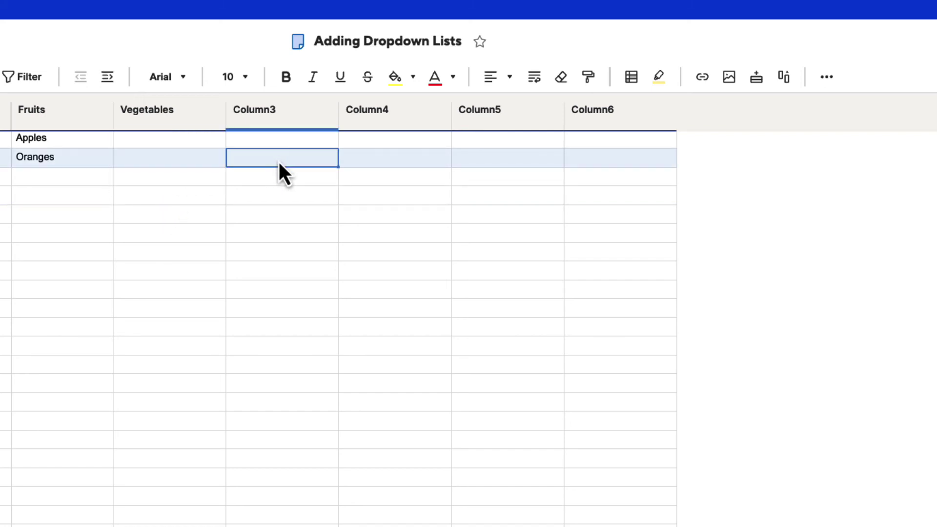